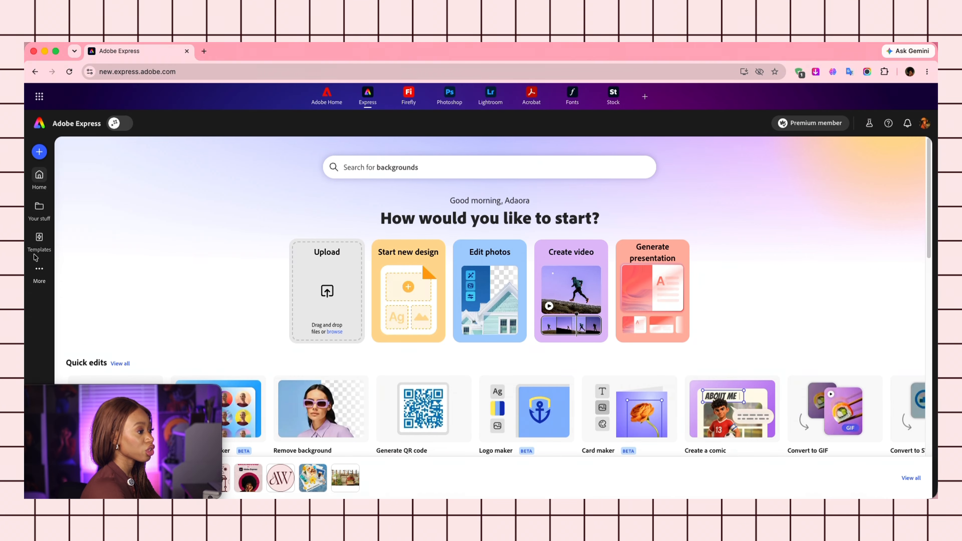
Step: Search the templates for "instagram carousel" and open the White Red Fashion Tips Instagram Carousel template for customizing
{"action": "left_click", "coordinate": [39, 239]}
{"action": "left_click", "coordinate": [393, 127]}
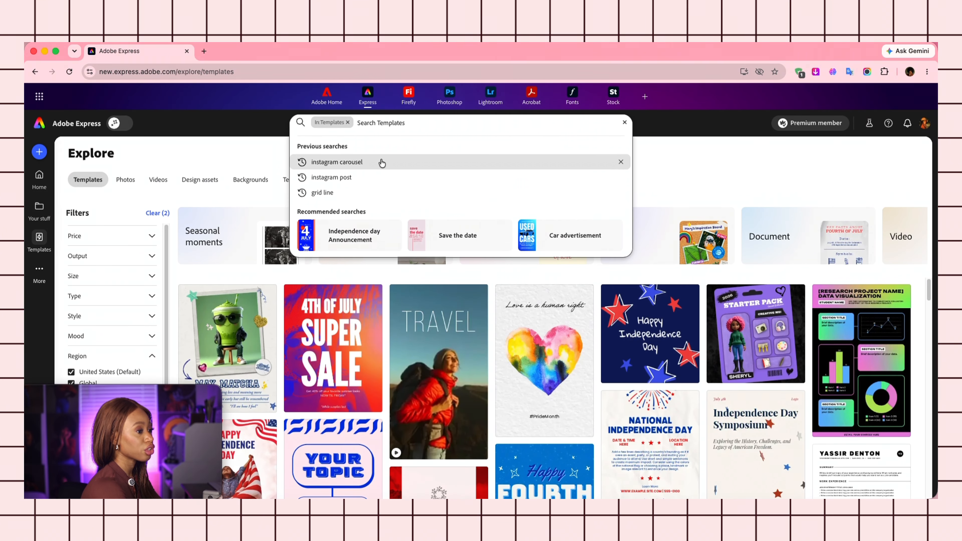
{"action": "left_click", "coordinate": [384, 167]}
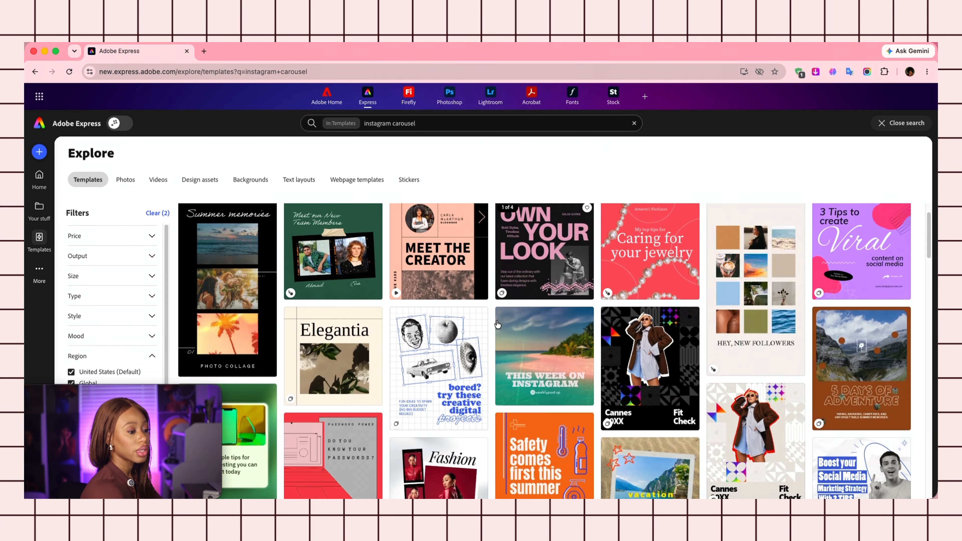
{"action": "scroll", "coordinate": [502, 323], "scroll_direction": "down", "scroll_amount": 3}
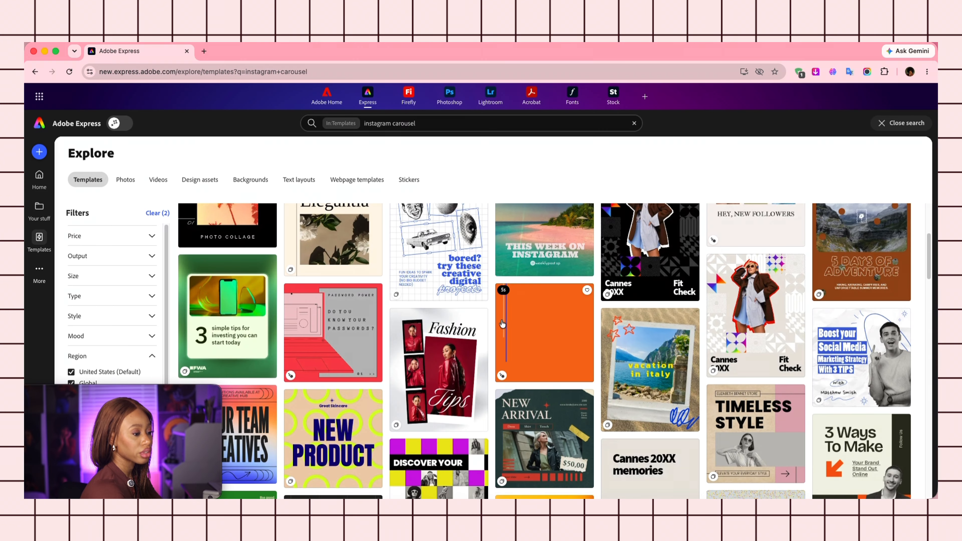
{"action": "left_click", "coordinate": [456, 348]}
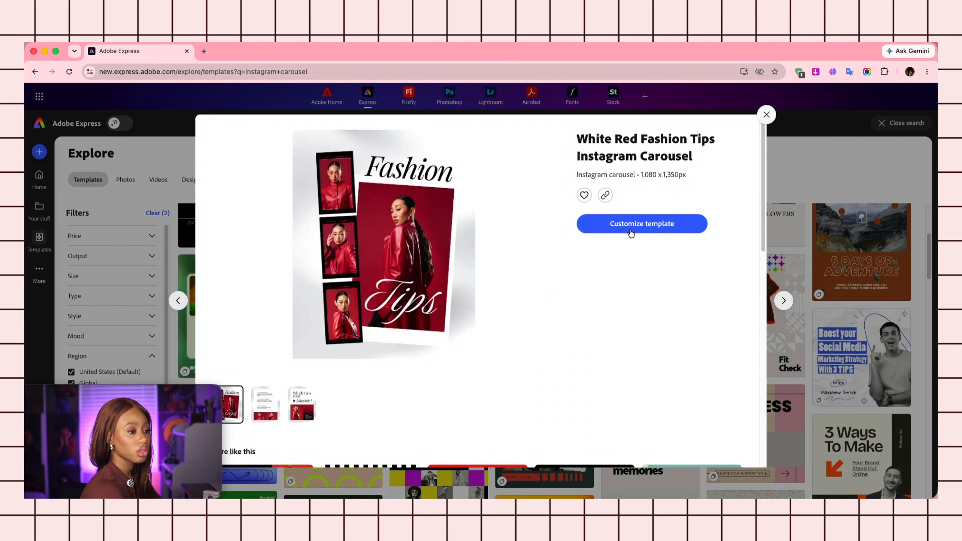
{"action": "left_click", "coordinate": [624, 221]}
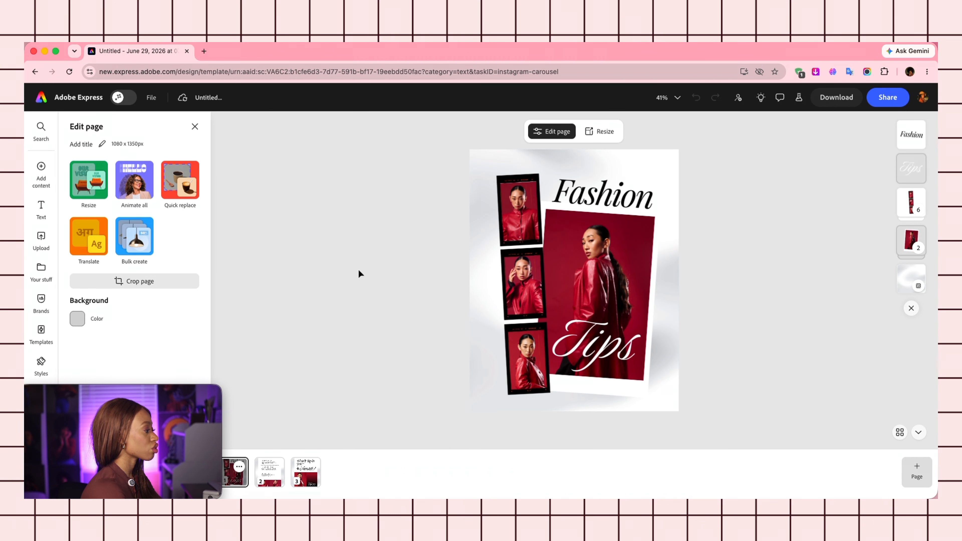
{"action": "left_click_drag", "start_coordinate": [144, 397], "coordinate": [860, 395]}
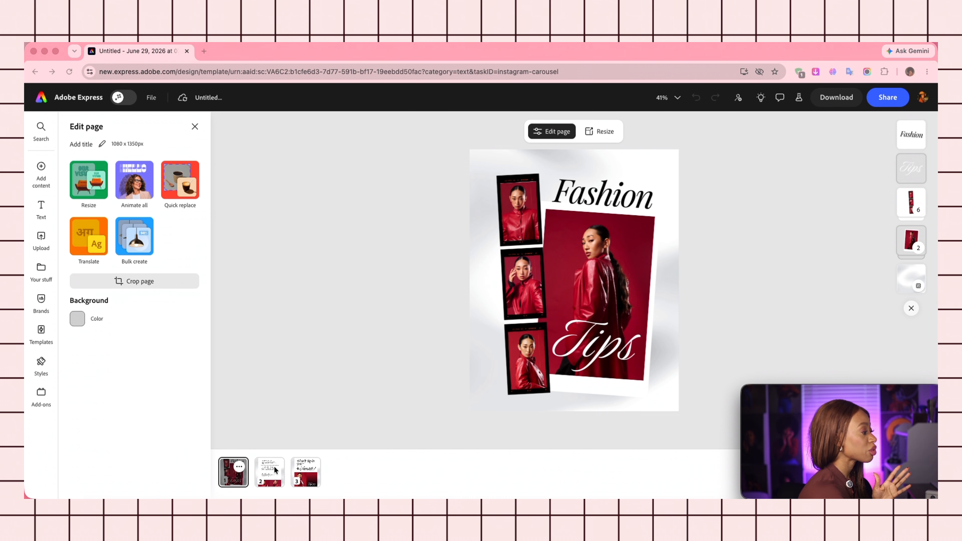
Step: Insert a blank page after page 3 of the carousel and duplicate page 3
{"action": "left_click", "coordinate": [312, 468]}
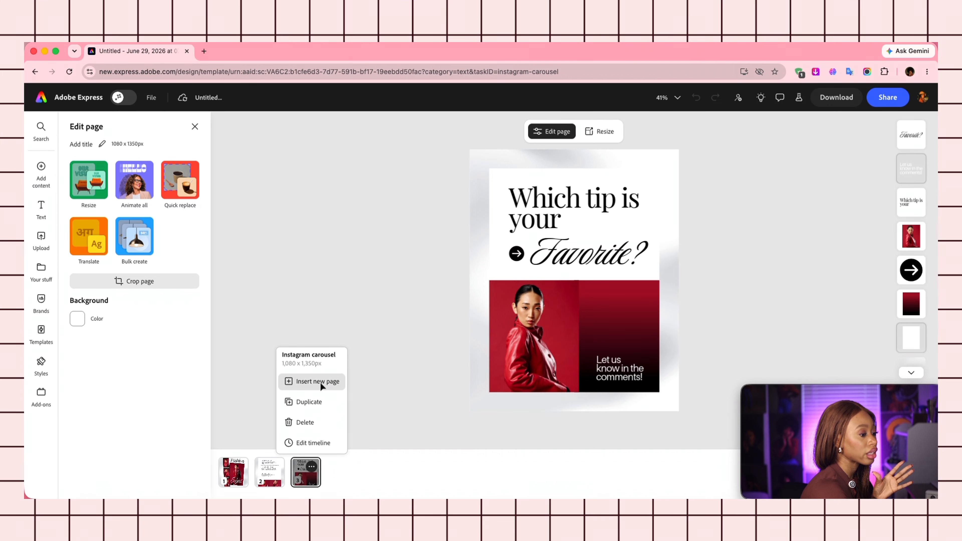
{"action": "left_click", "coordinate": [320, 382]}
{"action": "left_click", "coordinate": [311, 467]}
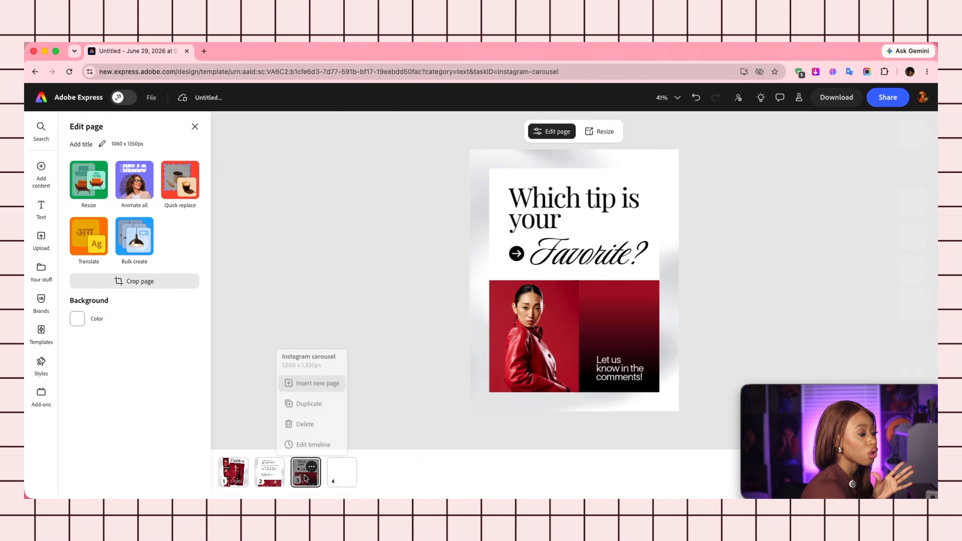
{"action": "left_click", "coordinate": [312, 402]}
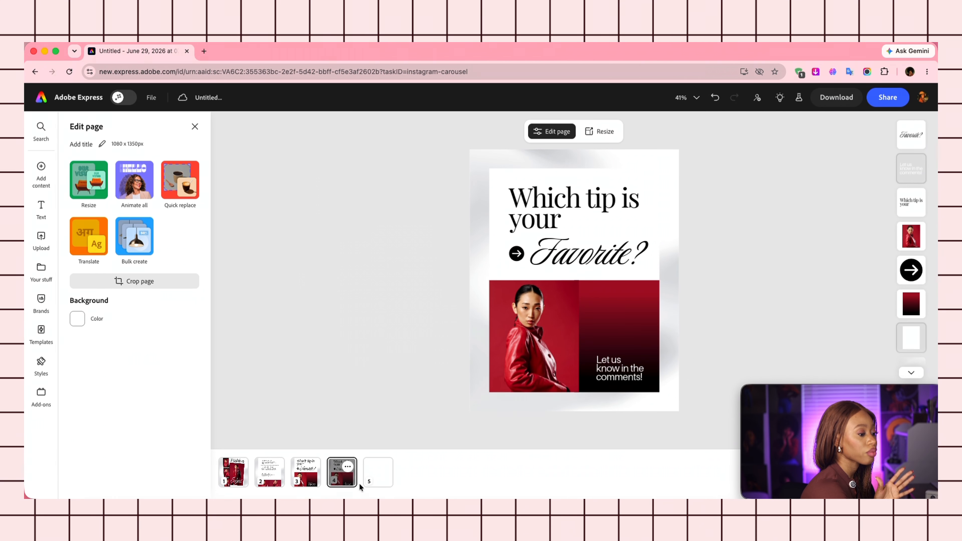
Step: Delete the blank page 5 and the duplicated page 4 from the carousel
{"action": "left_click", "coordinate": [377, 473]}
{"action": "left_click", "coordinate": [340, 475]}
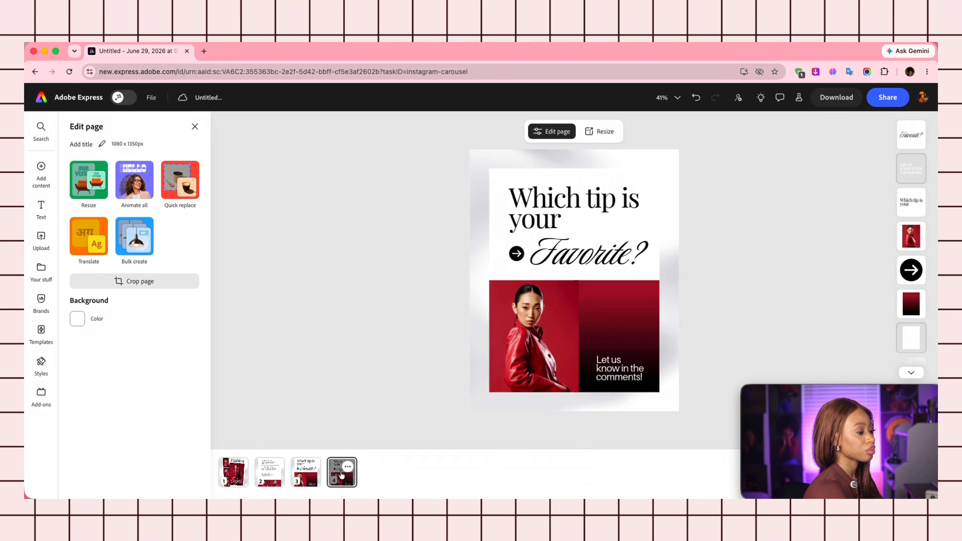
{"action": "key", "text": "Delete"}
Step: Examine the layout, text, photos and backgrounds across the carousel's three pages
{"action": "left_click", "coordinate": [233, 473]}
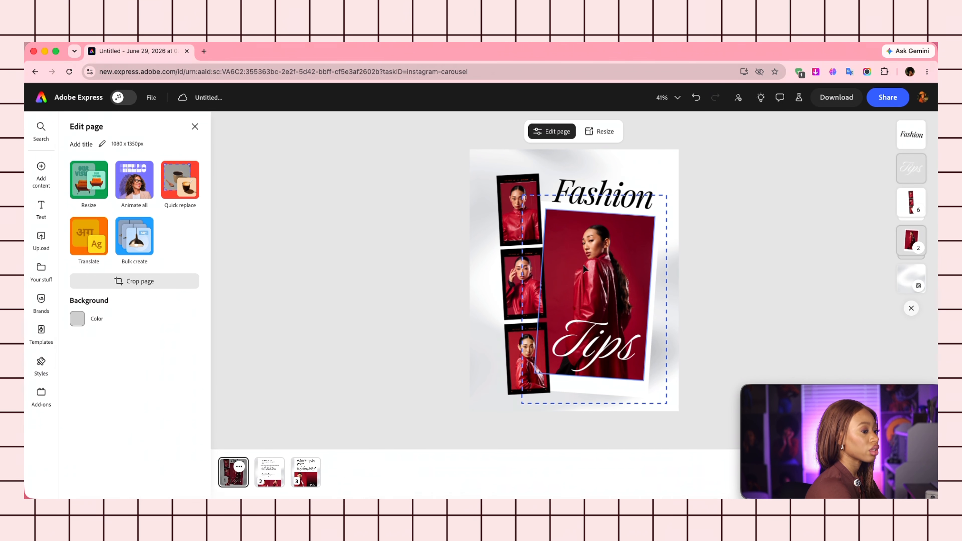
{"action": "left_click", "coordinate": [269, 473]}
{"action": "left_click", "coordinate": [305, 478]}
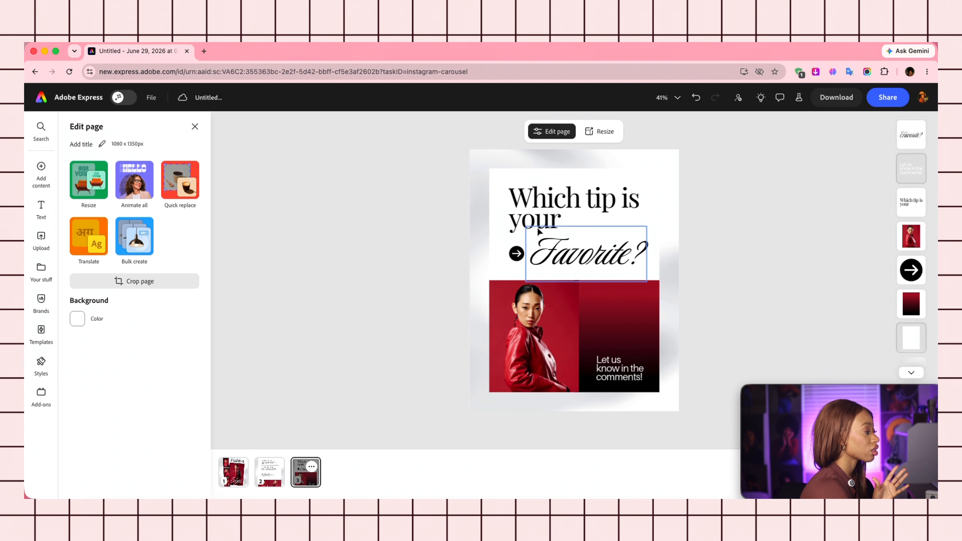
{"action": "left_click", "coordinate": [610, 370]}
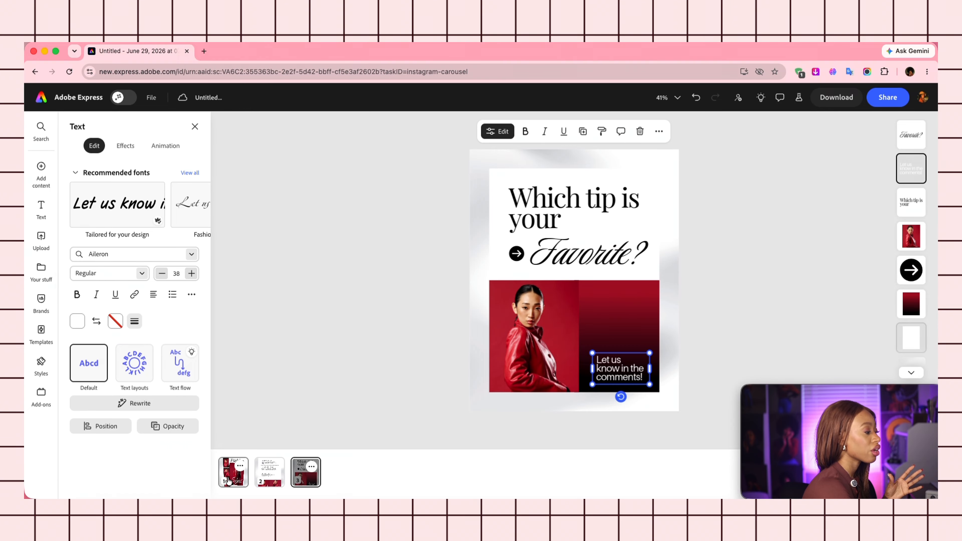
{"action": "left_click", "coordinate": [225, 486]}
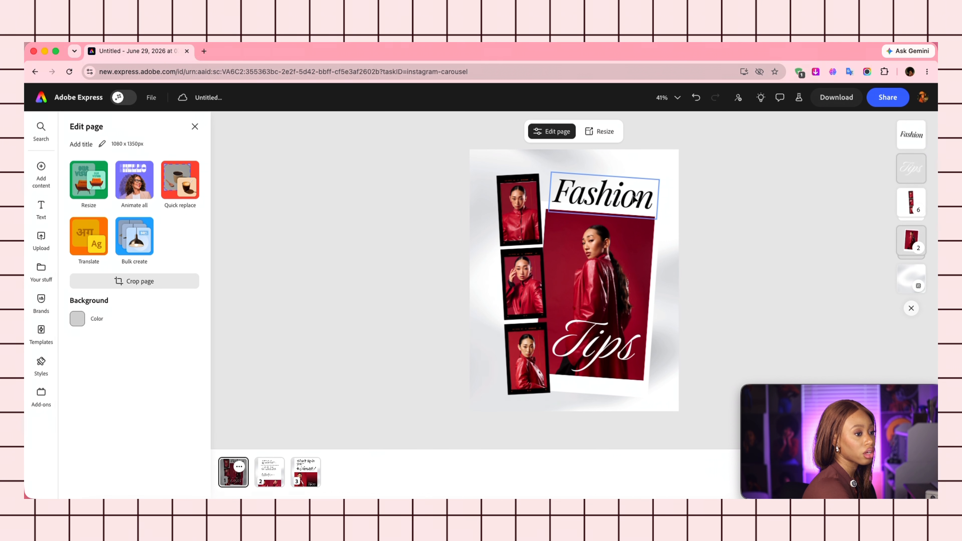
{"action": "left_click", "coordinate": [648, 169]}
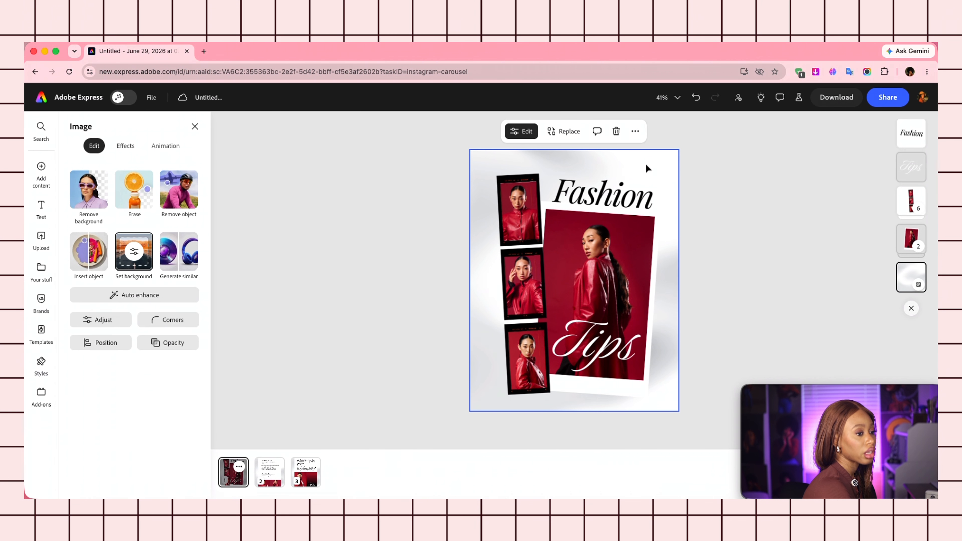
{"action": "left_click", "coordinate": [272, 469]}
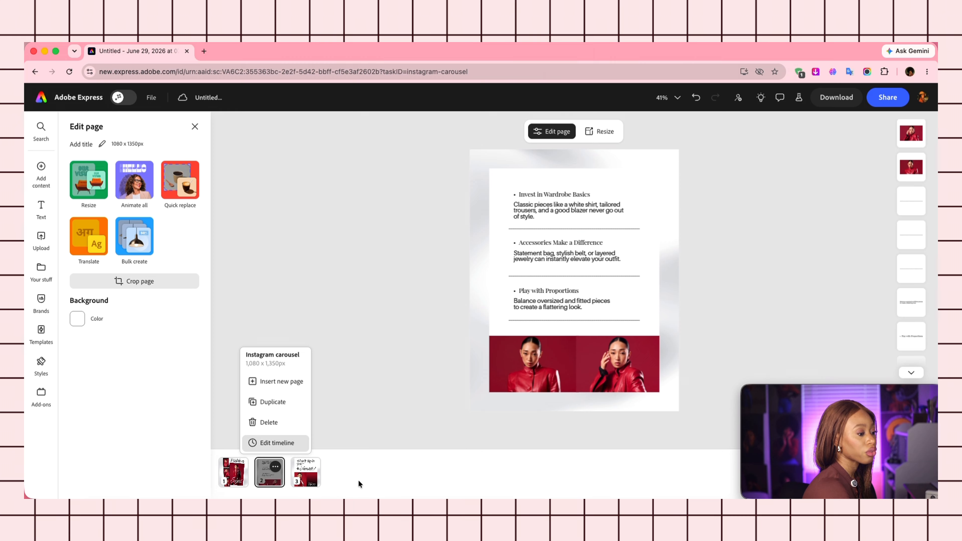
{"action": "left_click", "coordinate": [305, 474]}
{"action": "left_click", "coordinate": [239, 477]}
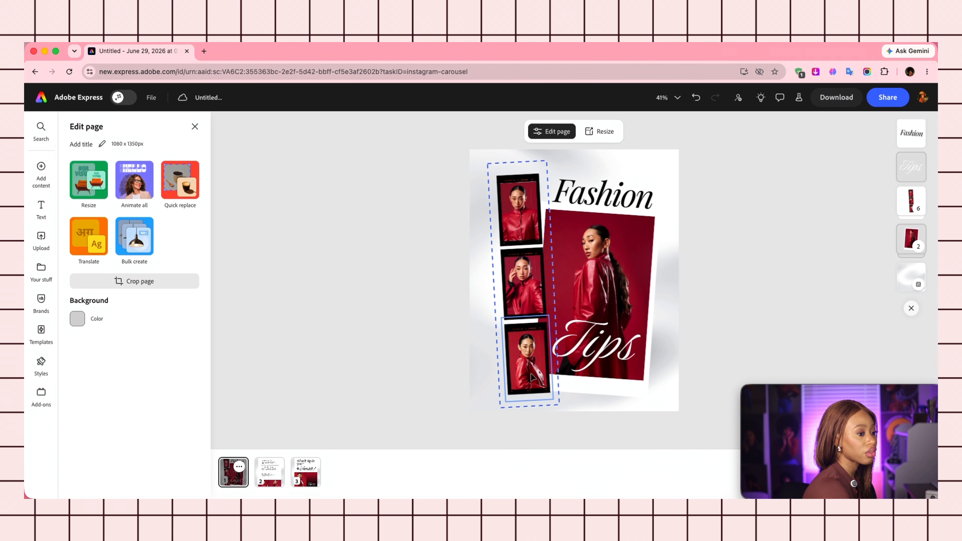
{"action": "left_click", "coordinate": [269, 474]}
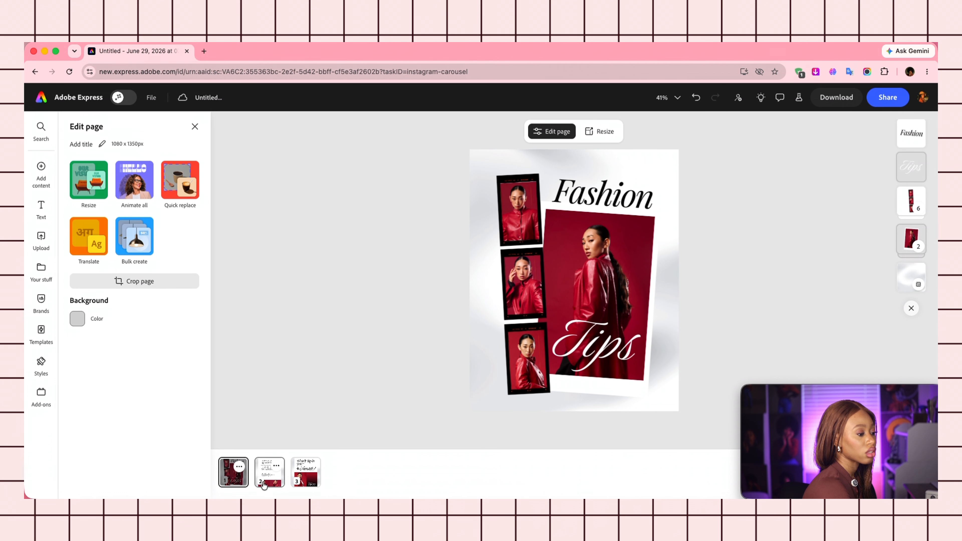
{"action": "left_click", "coordinate": [301, 486]}
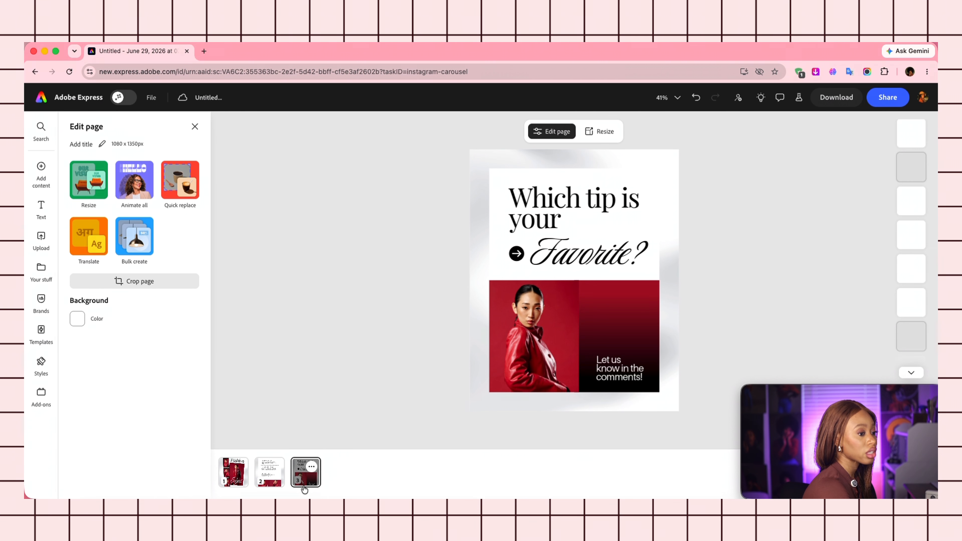
{"action": "left_click", "coordinate": [626, 318]}
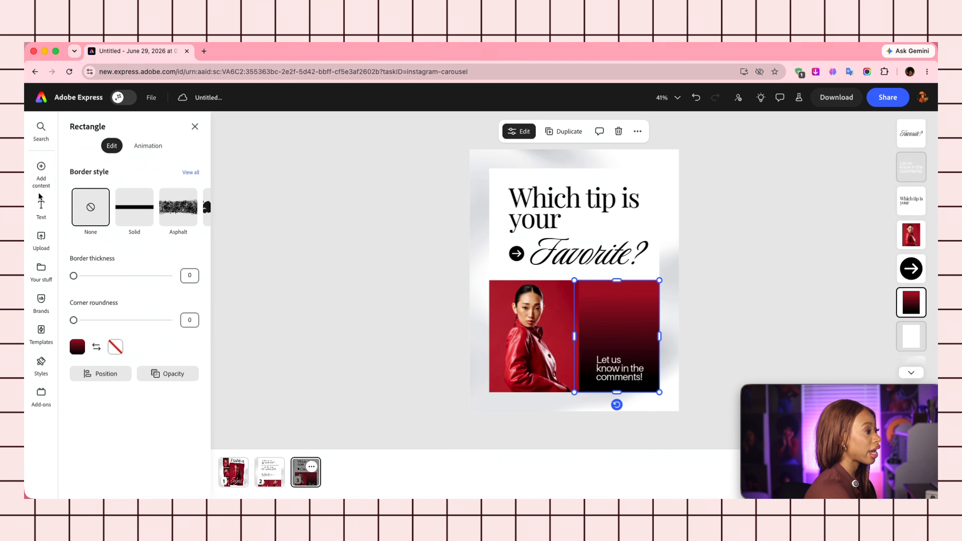
Step: Start a generated image in Square (1:1) size on page 3
{"action": "mouse_move", "coordinate": [42, 180]}
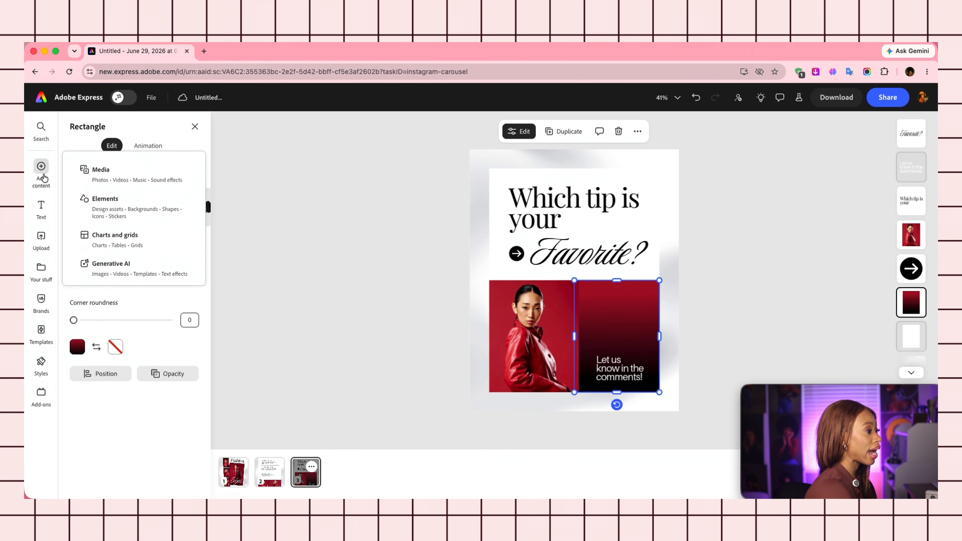
{"action": "left_click", "coordinate": [108, 175]}
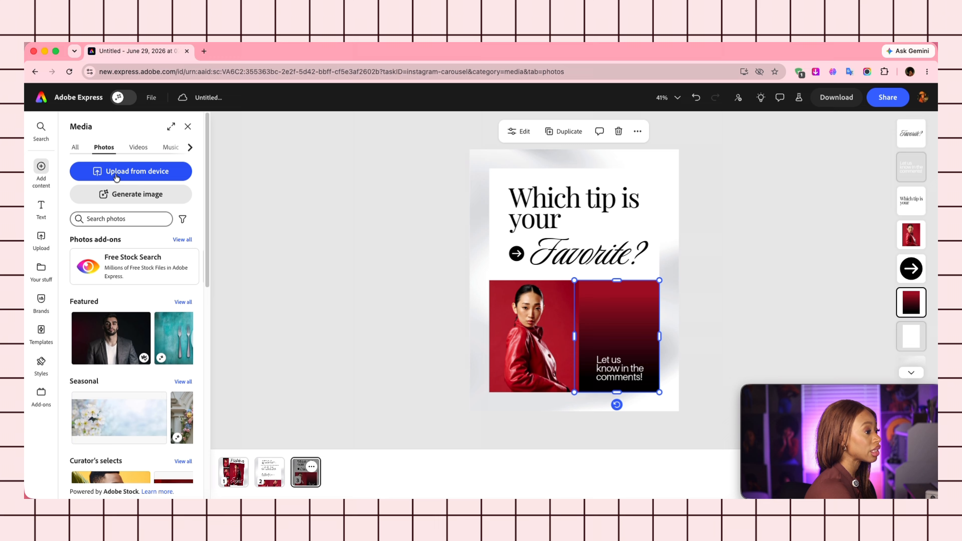
{"action": "left_click", "coordinate": [120, 195]}
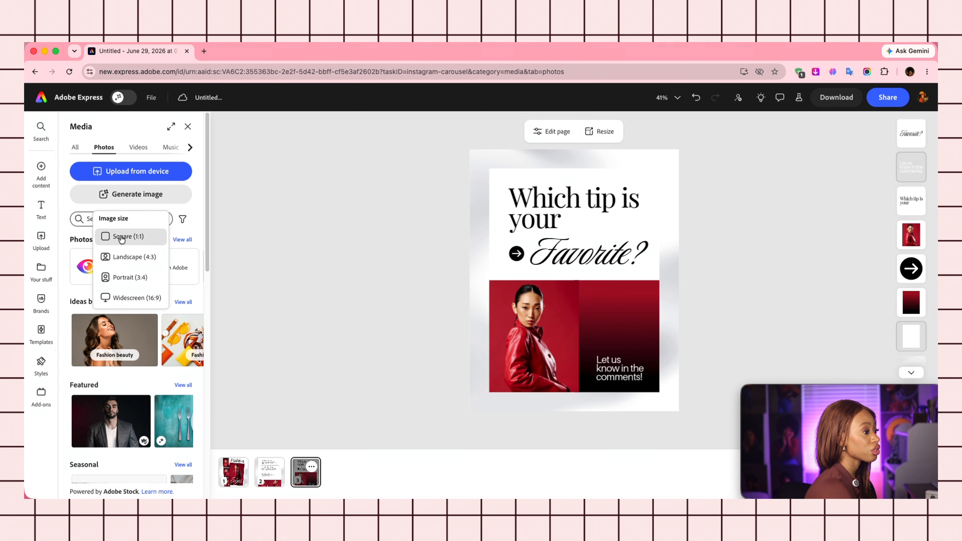
{"action": "left_click", "coordinate": [121, 239]}
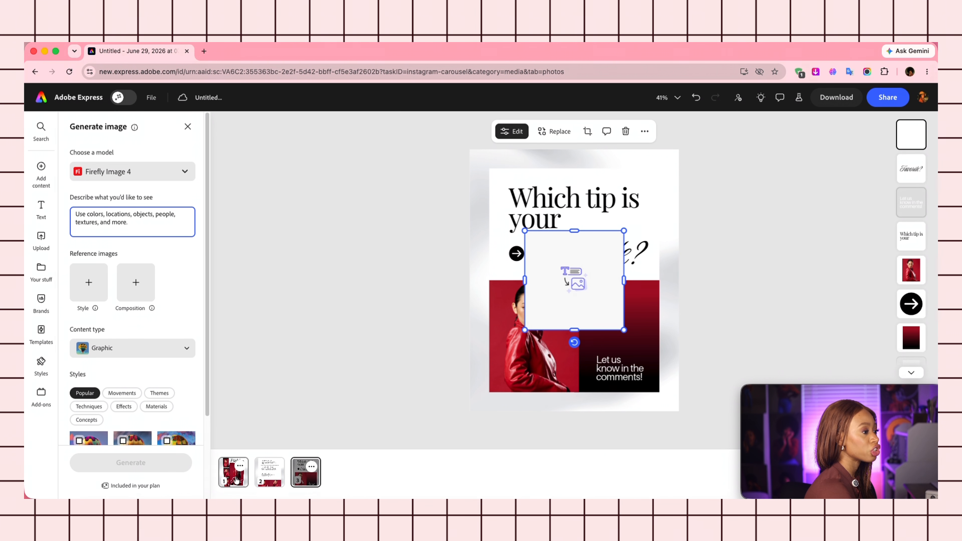
Step: Generate an image: "generate a background that doesnt steal the spotlight from an instagram carousel post about fashion tips with a picture of a model wearing bright red"
{"action": "type", "text": "genera"}
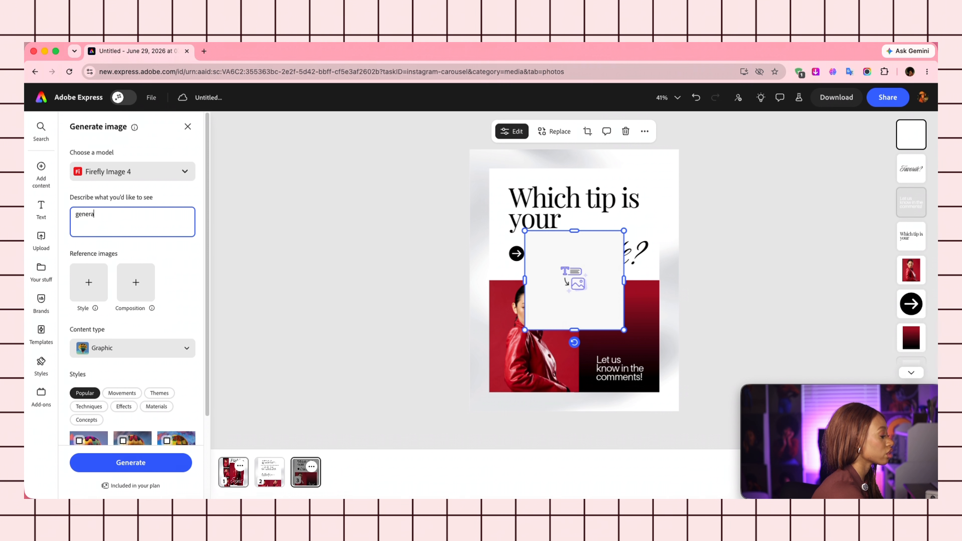
{"action": "type", "text": "te a background that doesnt ste"}
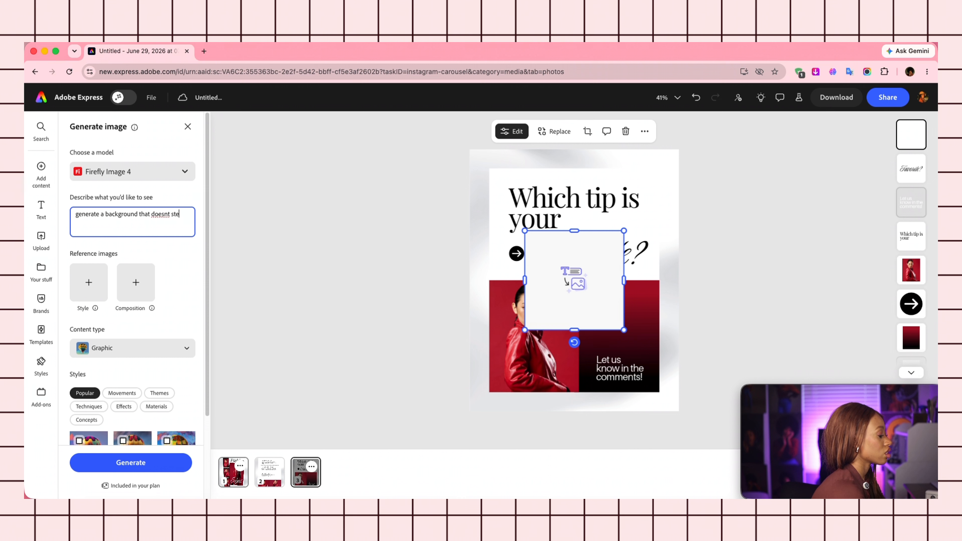
{"action": "type", "text": "al the spo"}
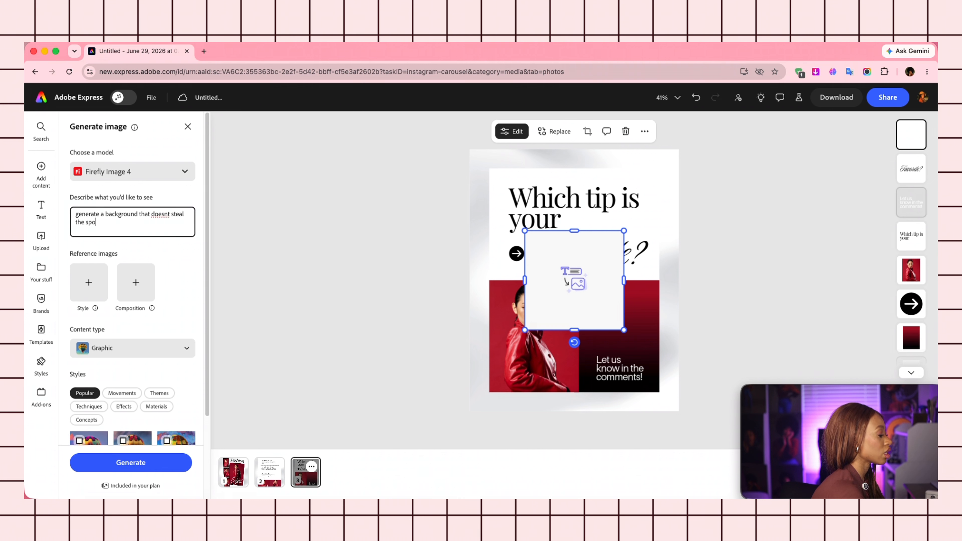
{"action": "type", "text": "tlight from an"}
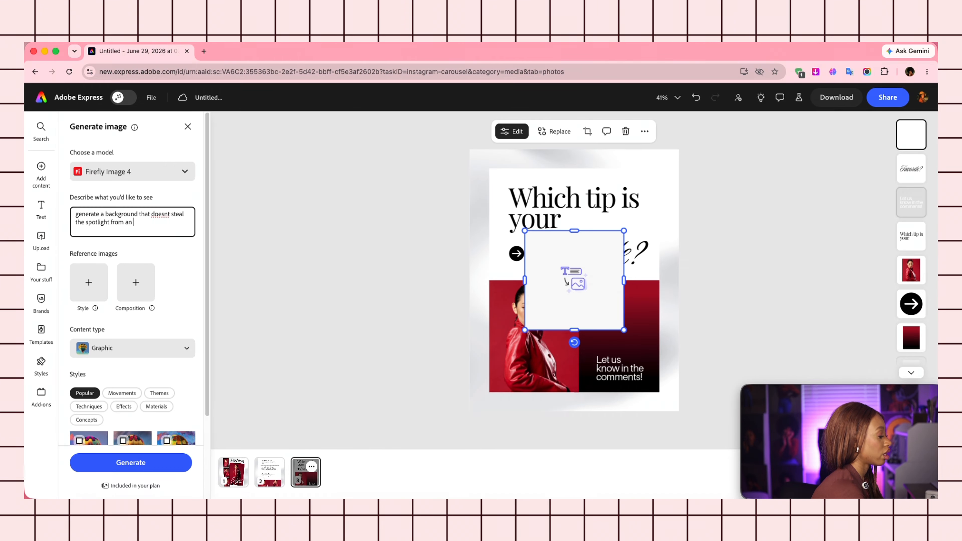
{"action": "type", "text": " instagram carousel"}
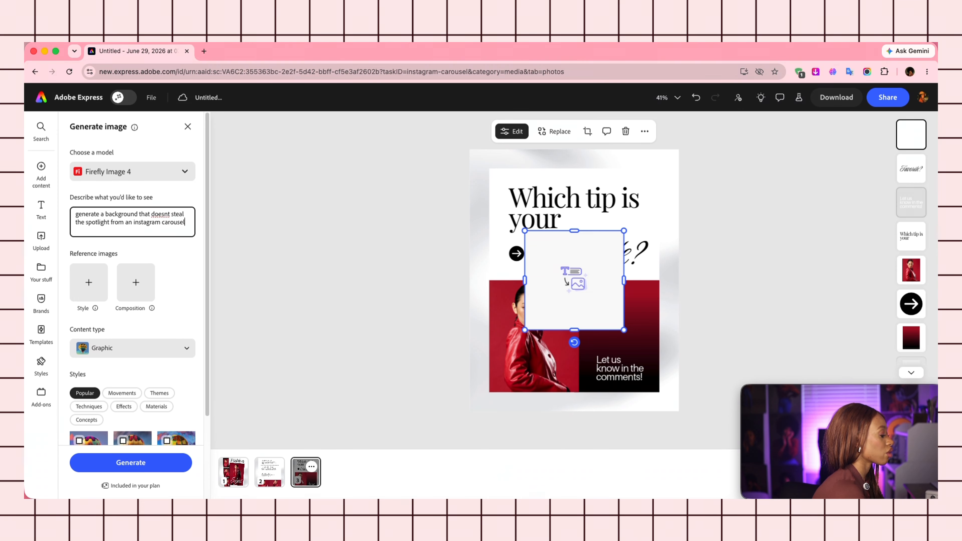
{"action": "type", "text": " post about fashion tips w"}
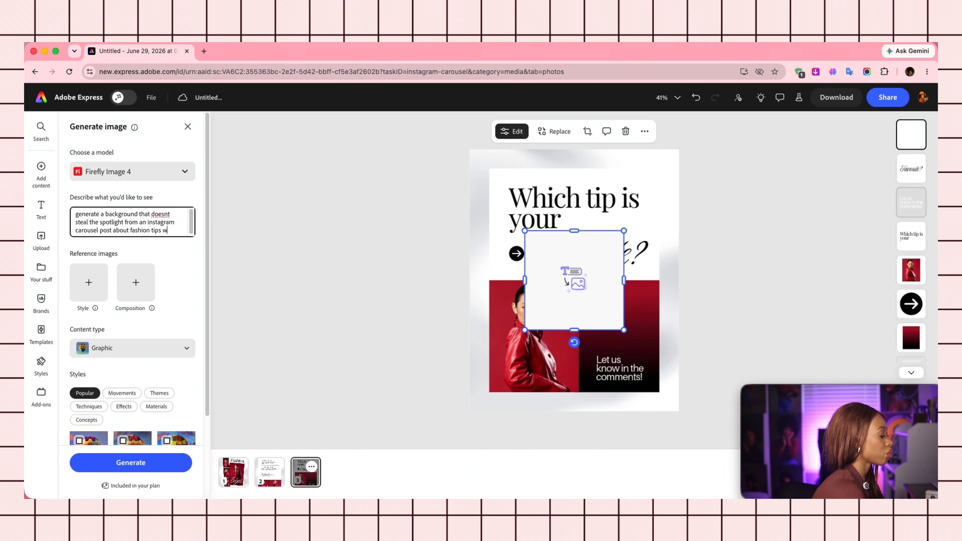
{"action": "type", "text": "ith a picture of"}
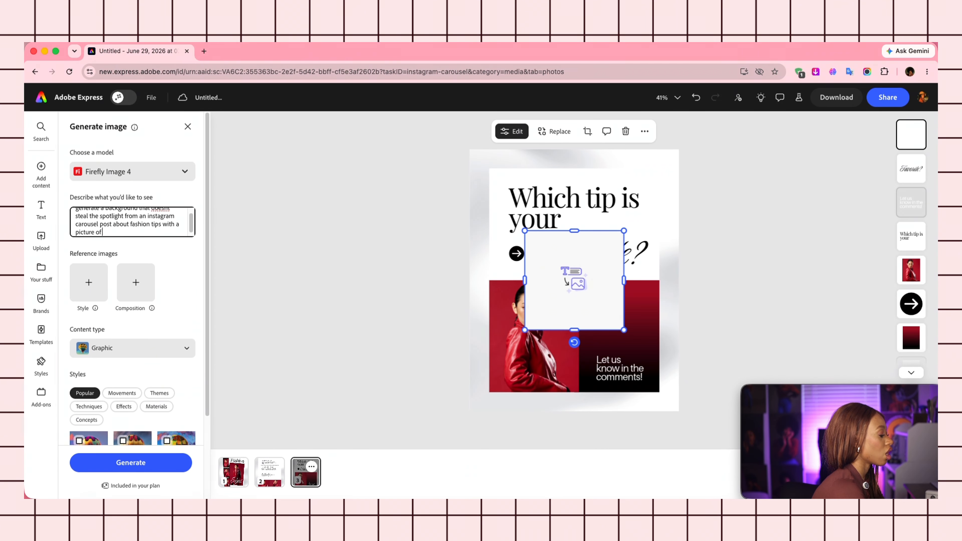
{"action": "type", "text": " a model wea"}
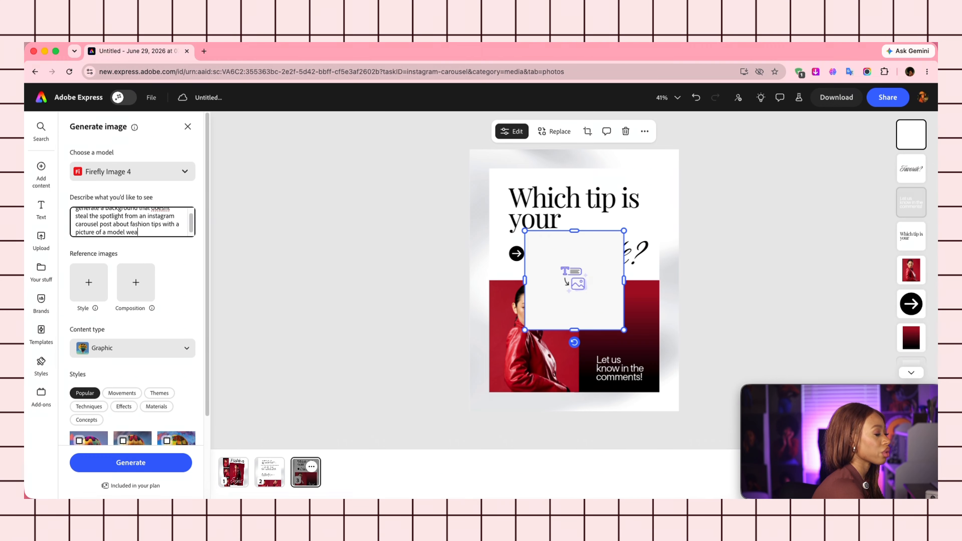
{"action": "type", "text": "ring bright re"}
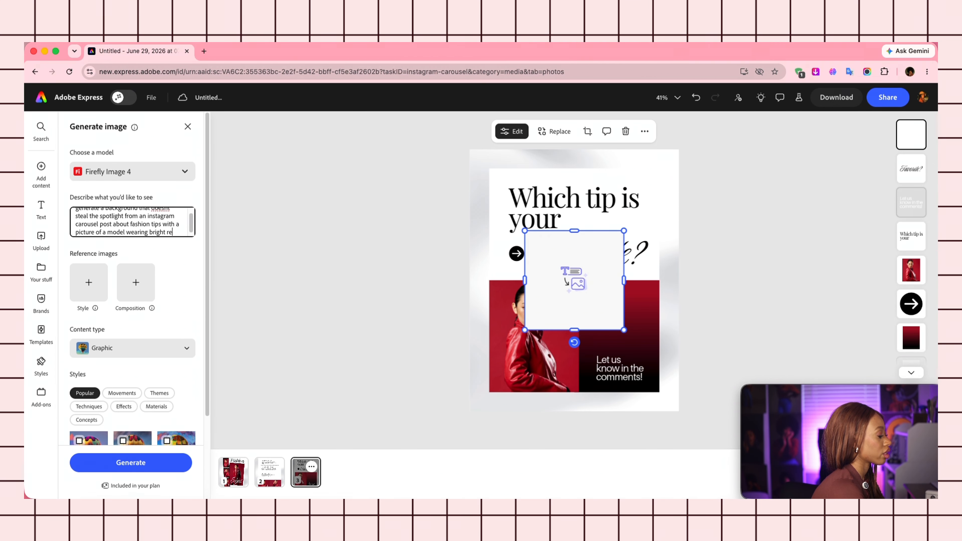
{"action": "type", "text": "d"}
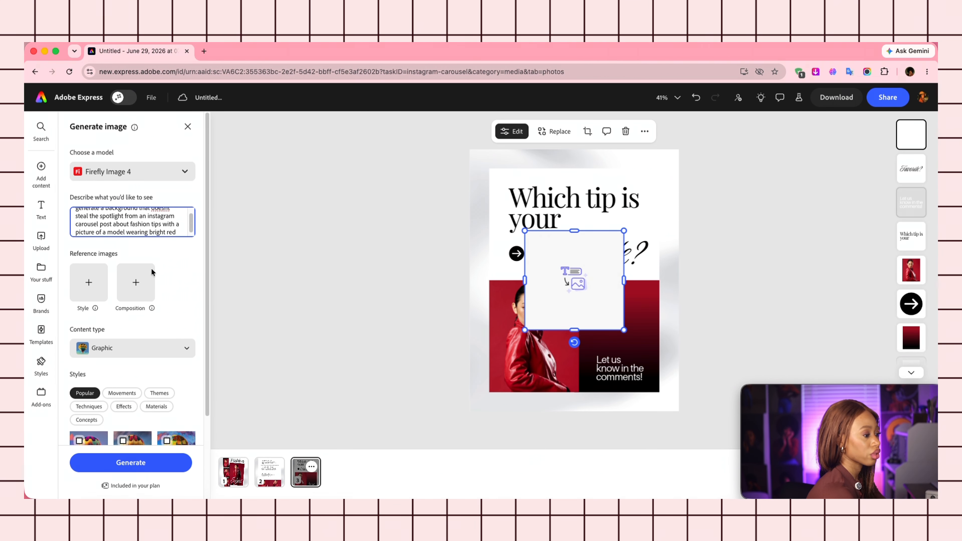
{"action": "left_click", "coordinate": [109, 470]}
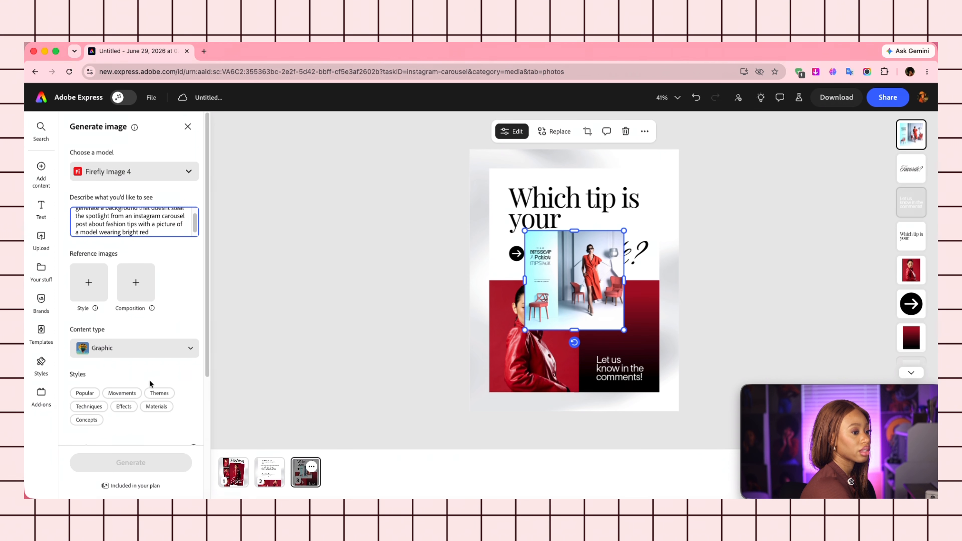
Step: Replace the prompt with "generate a background that's nice but not too busy" and generate new images
{"action": "scroll", "coordinate": [150, 383], "scroll_direction": "down", "scroll_amount": 3}
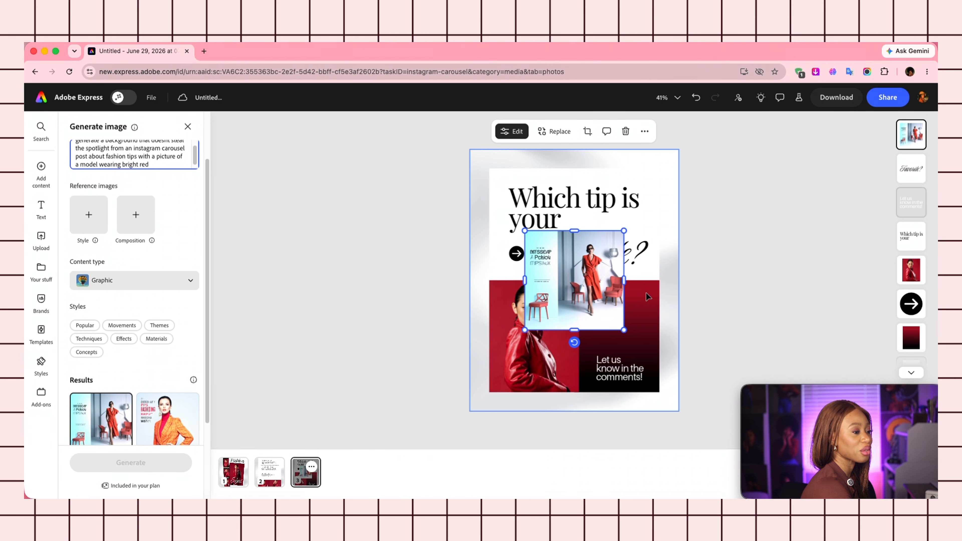
{"action": "scroll", "coordinate": [143, 343], "scroll_direction": "up", "scroll_amount": 3}
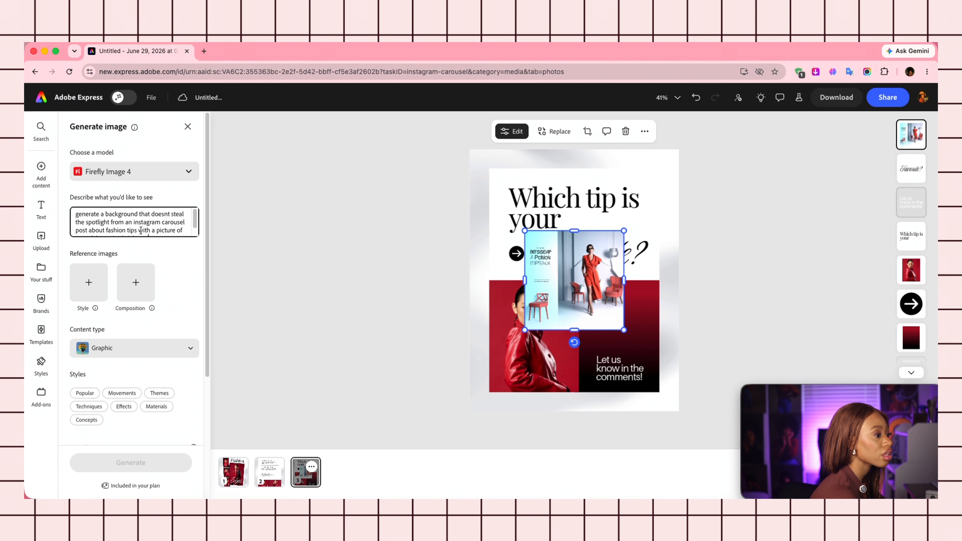
{"action": "scroll", "coordinate": [141, 231], "scroll_direction": "down", "scroll_amount": 1}
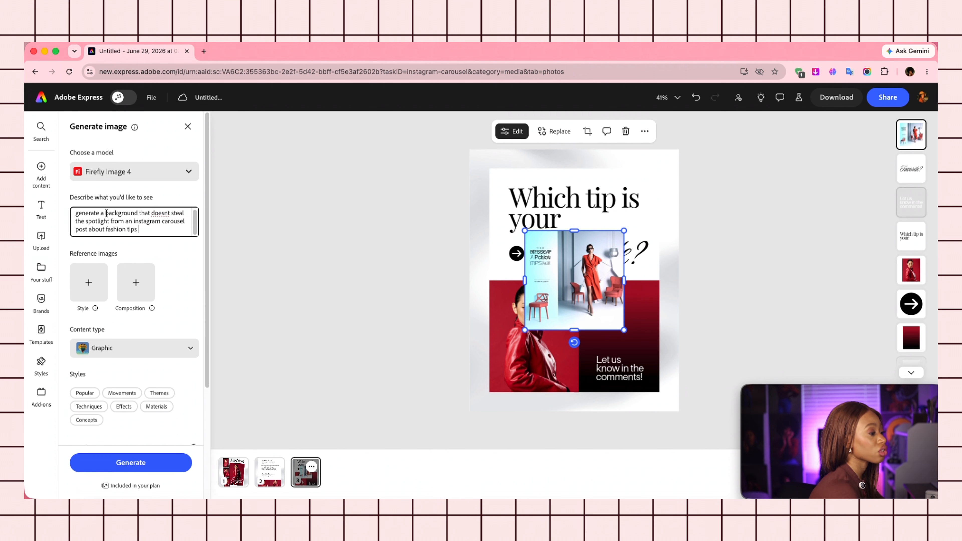
{"action": "mouse_move", "coordinate": [106, 213]}
{"action": "left_mouse_down"}
{"action": "mouse_move", "coordinate": [142, 227]}
{"action": "mouse_move", "coordinate": [107, 213]}
{"action": "left_mouse_up"}
{"action": "left_click", "coordinate": [107, 213]}
{"action": "type", "text": "plain nice background that"}
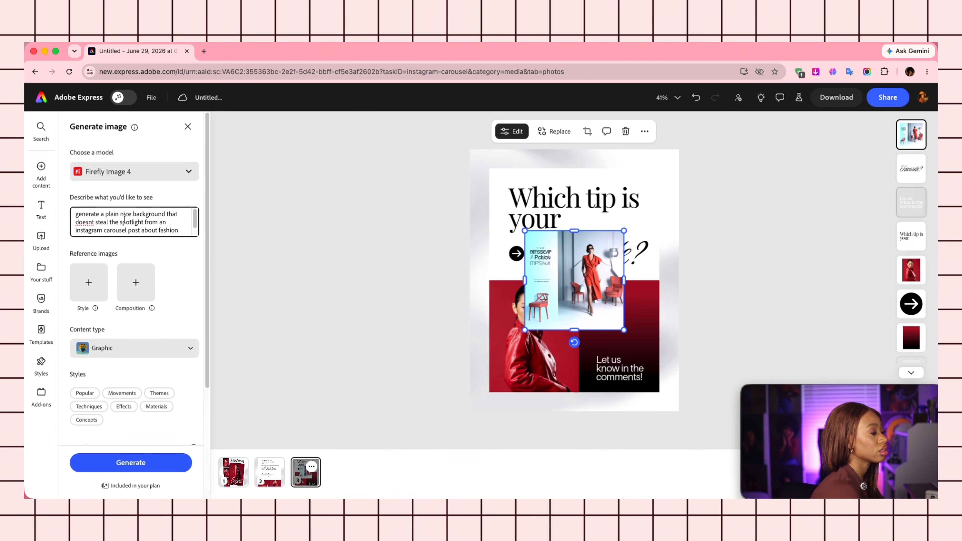
{"action": "double_click", "coordinate": [111, 213]}
{"action": "key", "text": "BackSpace"}
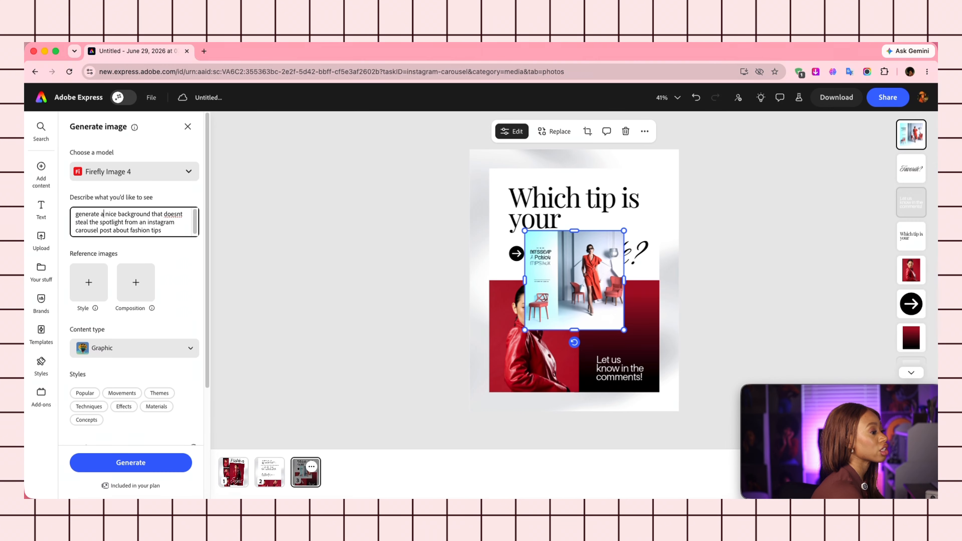
{"action": "double_click", "coordinate": [114, 213]}
{"action": "key", "text": "BackSpace"}
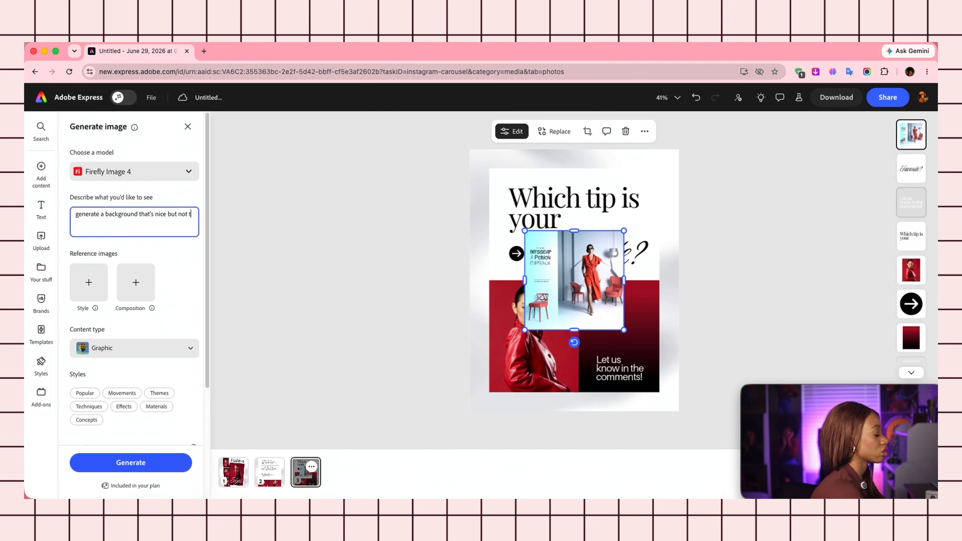
{"action": "type", "text": "oo busy"}
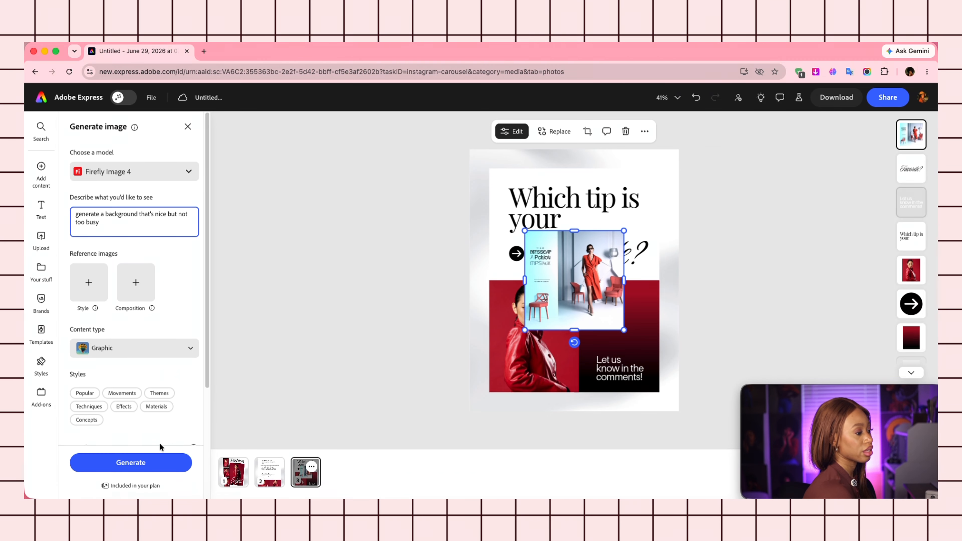
{"action": "left_click", "coordinate": [139, 459]}
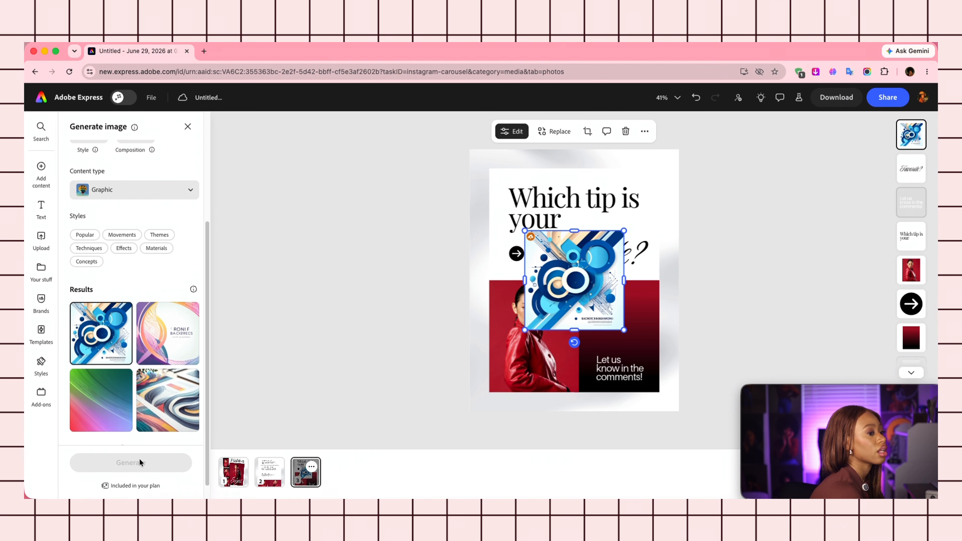
Step: Choose the generated result with flowing multicolored waves and enlarge it to cover page 3
{"action": "scroll", "coordinate": [164, 256], "scroll_direction": "up", "scroll_amount": 3}
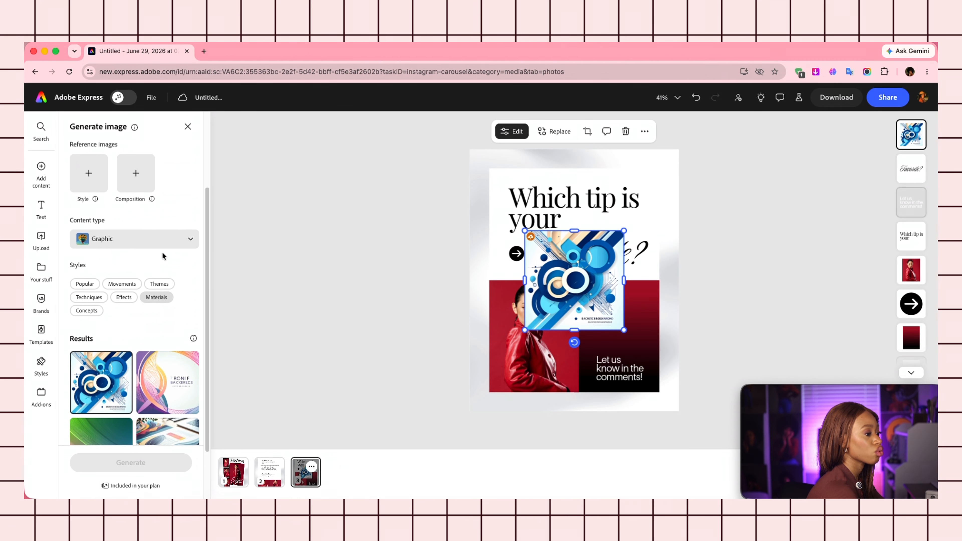
{"action": "scroll", "coordinate": [163, 256], "scroll_direction": "up", "scroll_amount": 2}
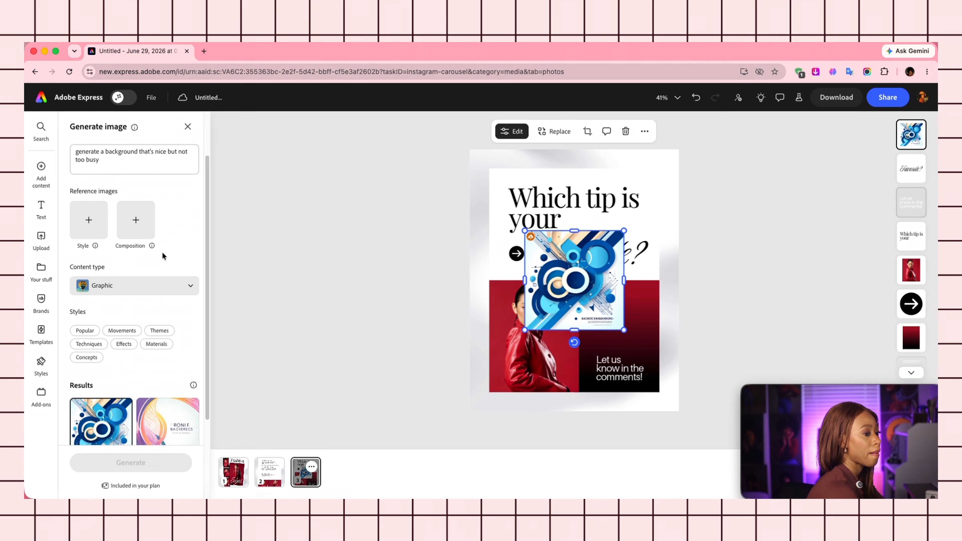
{"action": "left_click", "coordinate": [148, 162]}
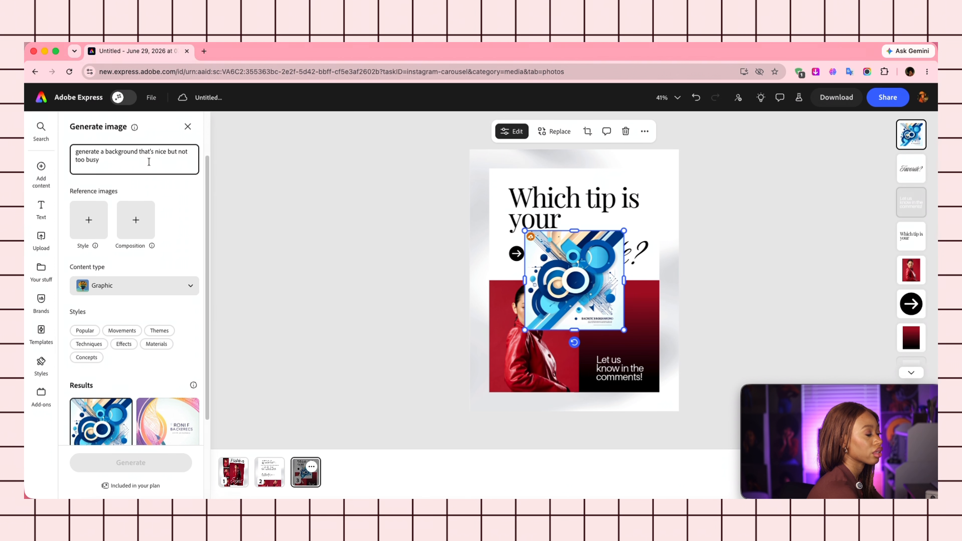
{"action": "scroll", "coordinate": [155, 303], "scroll_direction": "down", "scroll_amount": 5}
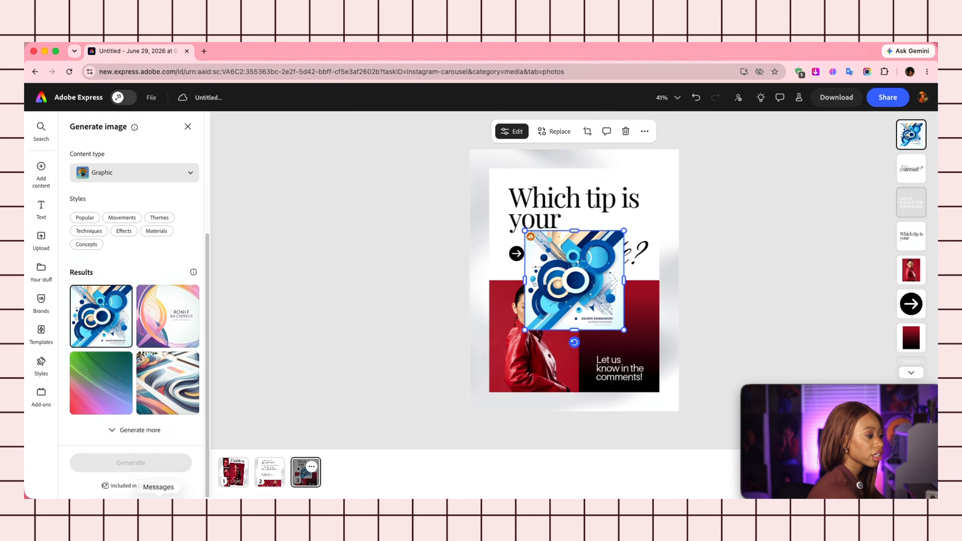
{"action": "left_click", "coordinate": [163, 404]}
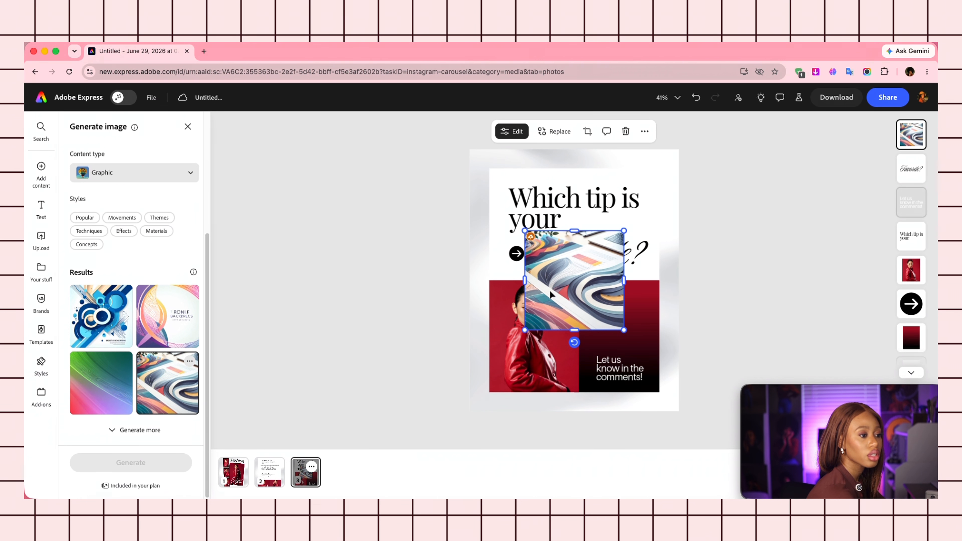
{"action": "left_click_drag", "start_coordinate": [580, 287], "coordinate": [524, 204]}
{"action": "left_click_drag", "start_coordinate": [577, 267], "coordinate": [699, 433]}
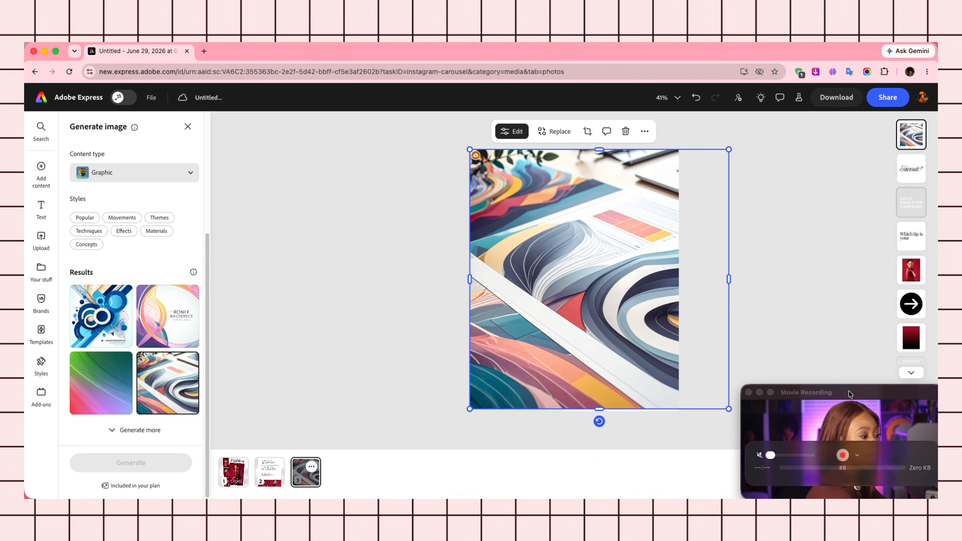
Step: Move the generated image down the layer stack on page 3, directly above the original background and behind the white panel
{"action": "left_click_drag", "start_coordinate": [845, 388], "coordinate": [128, 382]}
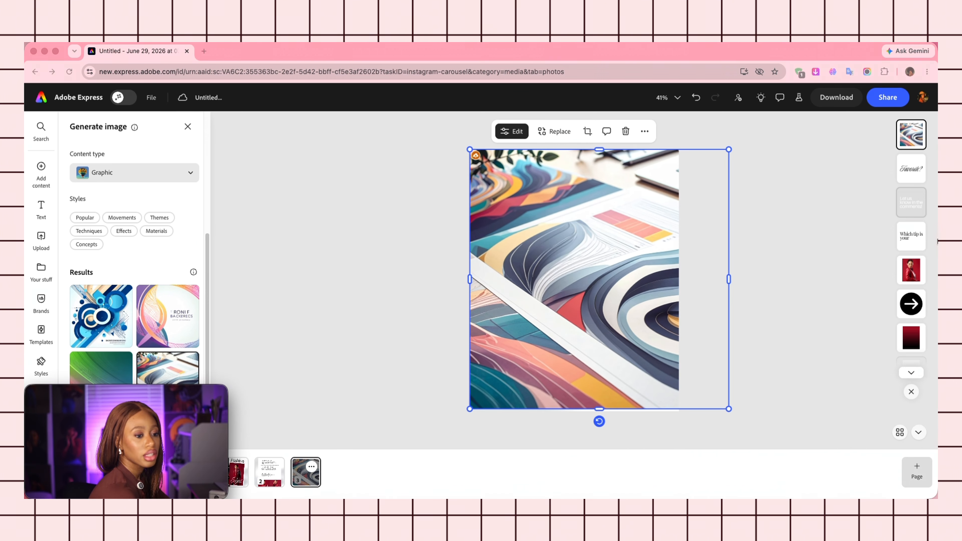
{"action": "left_click", "coordinate": [916, 142]}
{"action": "left_click_drag", "start_coordinate": [913, 291], "coordinate": [915, 339]}
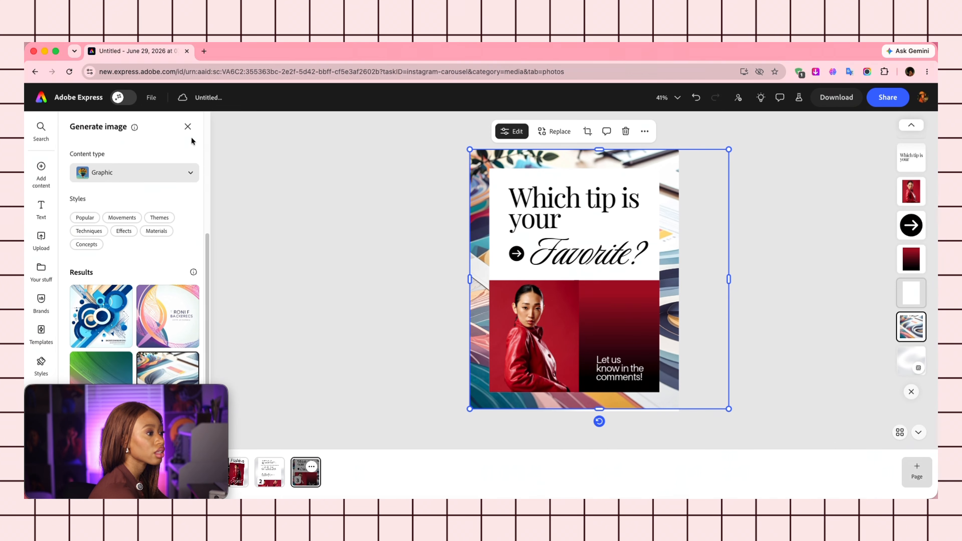
Step: Set the generated image on page 3 to Multiply blending at 20% opacity
{"action": "left_click", "coordinate": [187, 127]}
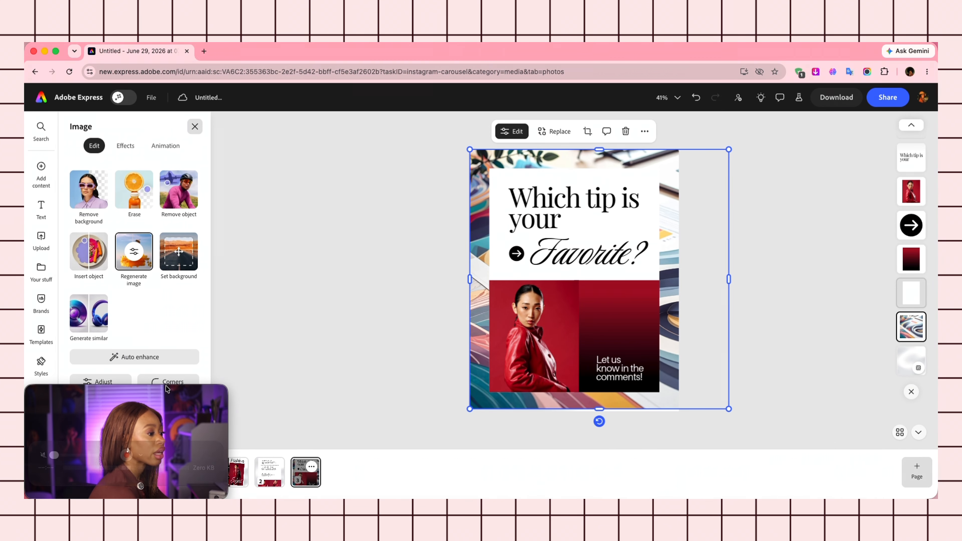
{"action": "mouse_move", "coordinate": [158, 394]}
{"action": "left_click_drag", "start_coordinate": [159, 394], "coordinate": [868, 392]}
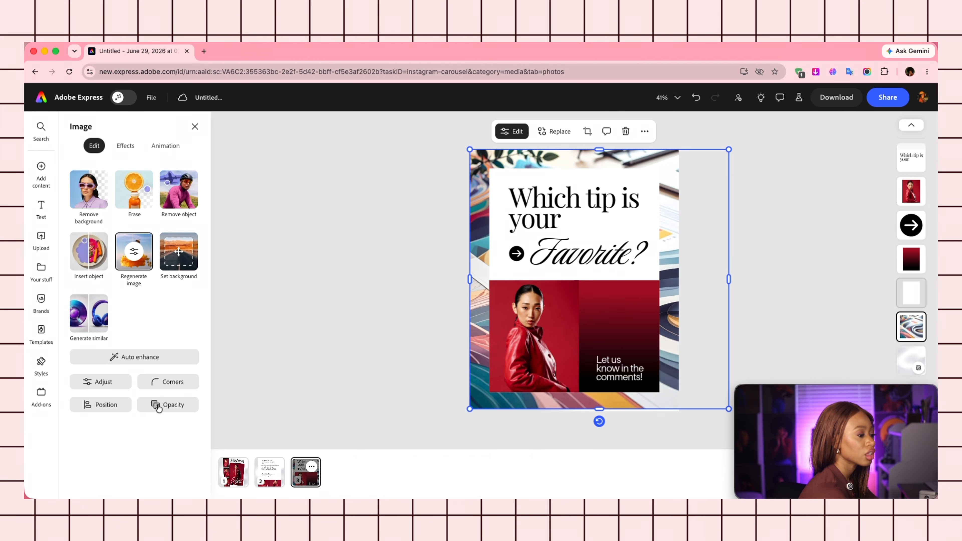
{"action": "left_click", "coordinate": [186, 405]}
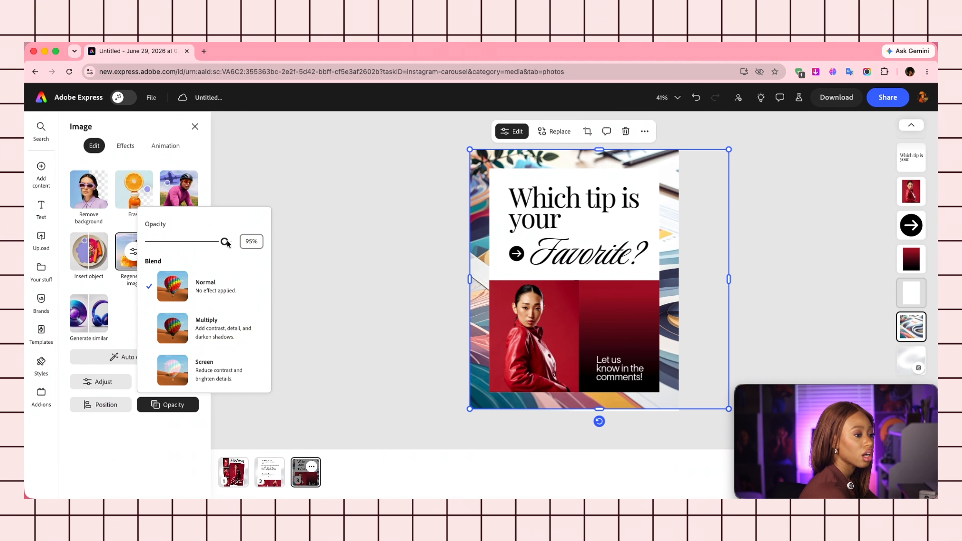
{"action": "left_click_drag", "start_coordinate": [226, 245], "coordinate": [184, 245]}
{"action": "left_click", "coordinate": [199, 339]}
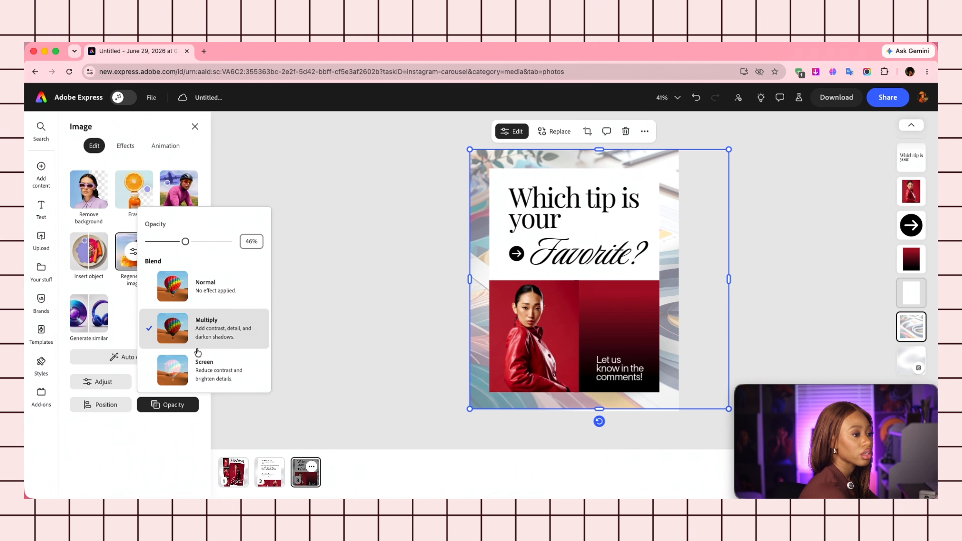
{"action": "left_click", "coordinate": [199, 362]}
{"action": "left_click", "coordinate": [200, 338]}
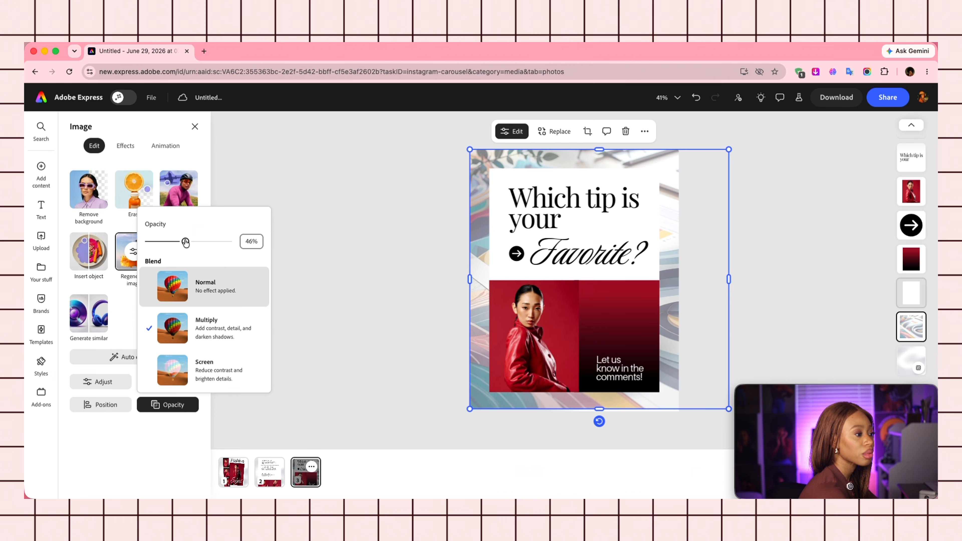
{"action": "left_click_drag", "start_coordinate": [185, 242], "coordinate": [165, 245]}
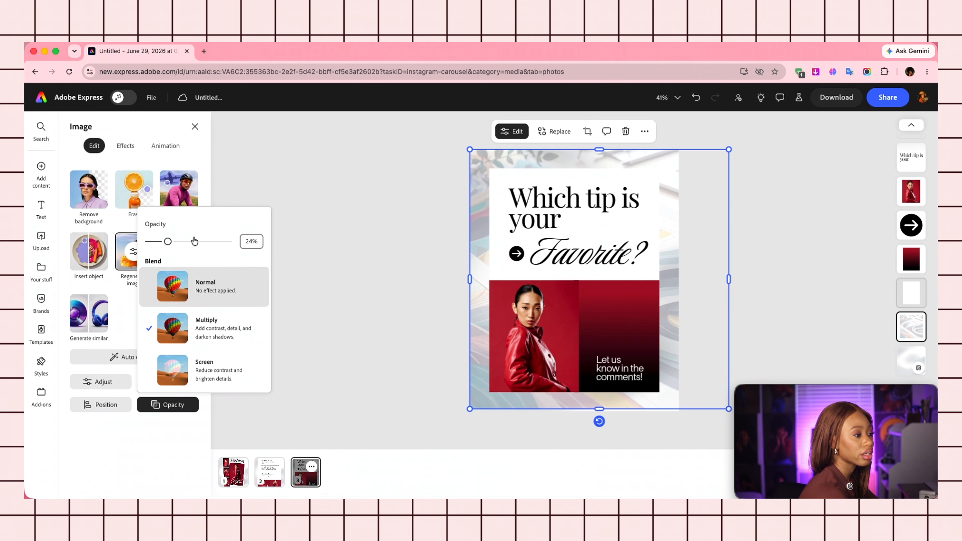
{"action": "left_click_drag", "start_coordinate": [166, 243], "coordinate": [163, 246]}
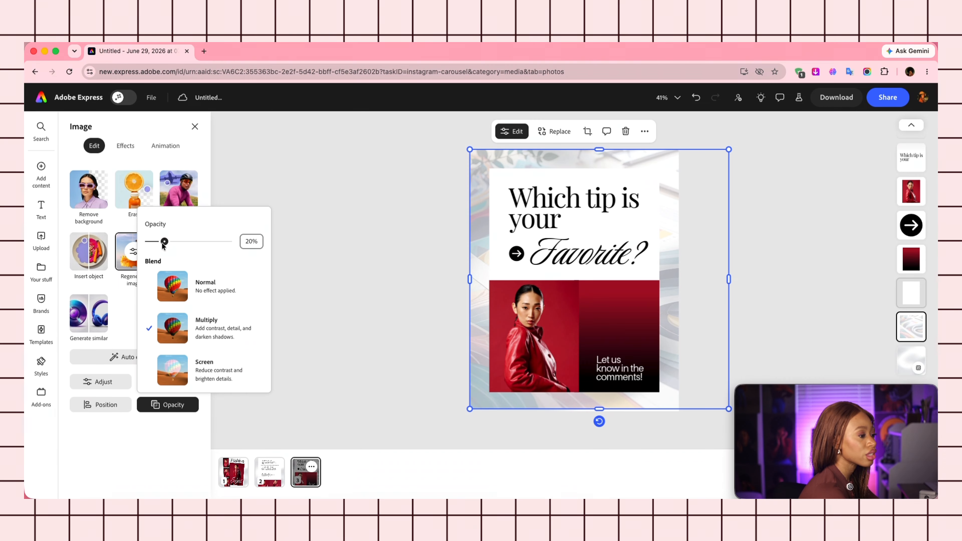
{"action": "left_click", "coordinate": [520, 159]}
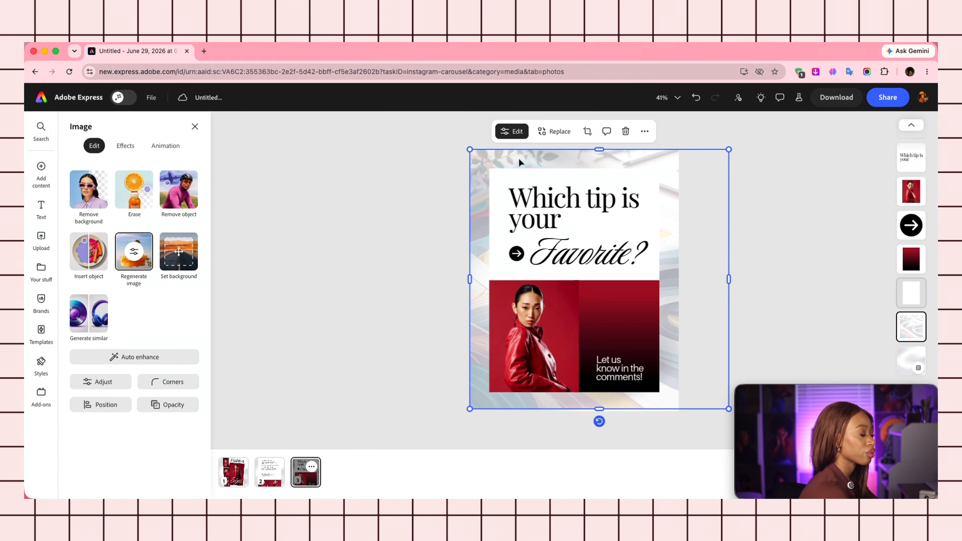
Step: Paste the faded background image onto page 2 and send it to the back
{"action": "left_click", "coordinate": [268, 478]}
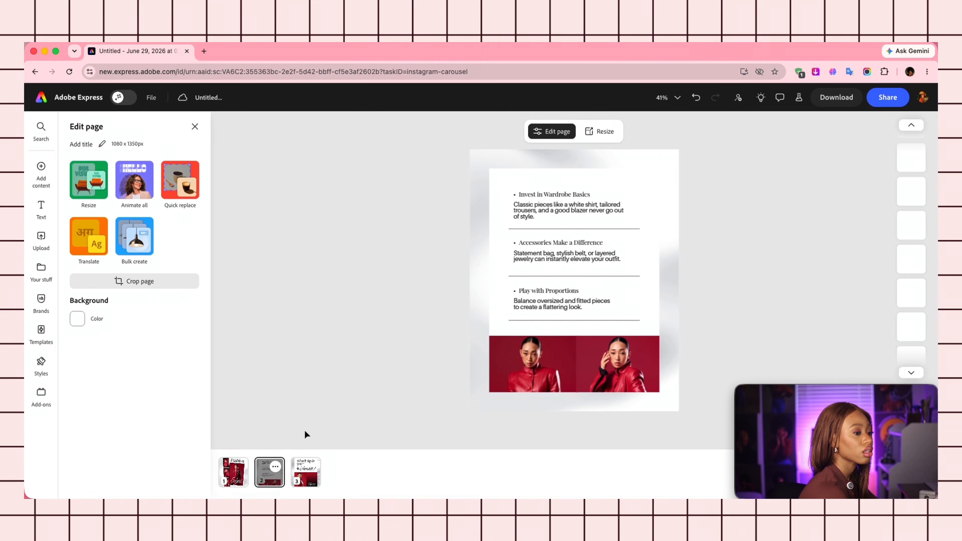
{"action": "left_click", "coordinate": [661, 206]}
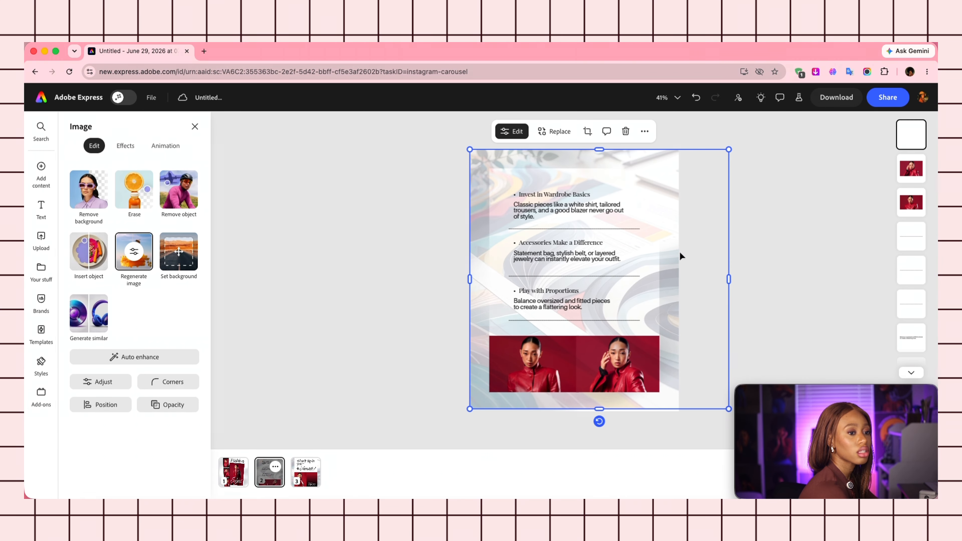
{"action": "right_click", "coordinate": [660, 168]}
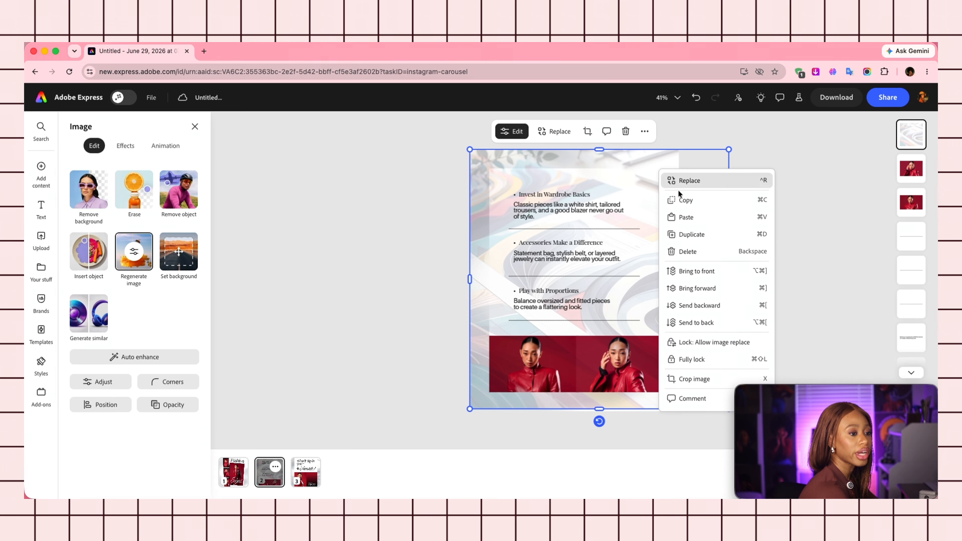
{"action": "left_click", "coordinate": [730, 326]}
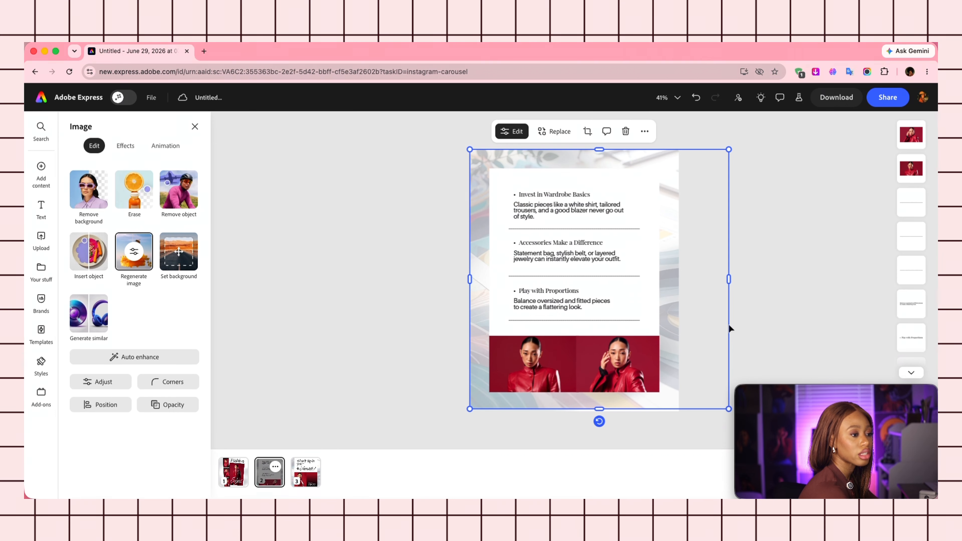
Step: Paste the faded background image onto page 1, allowing clipboard access, and send it to the back
{"action": "left_click", "coordinate": [239, 466]}
{"action": "right_click", "coordinate": [658, 167]}
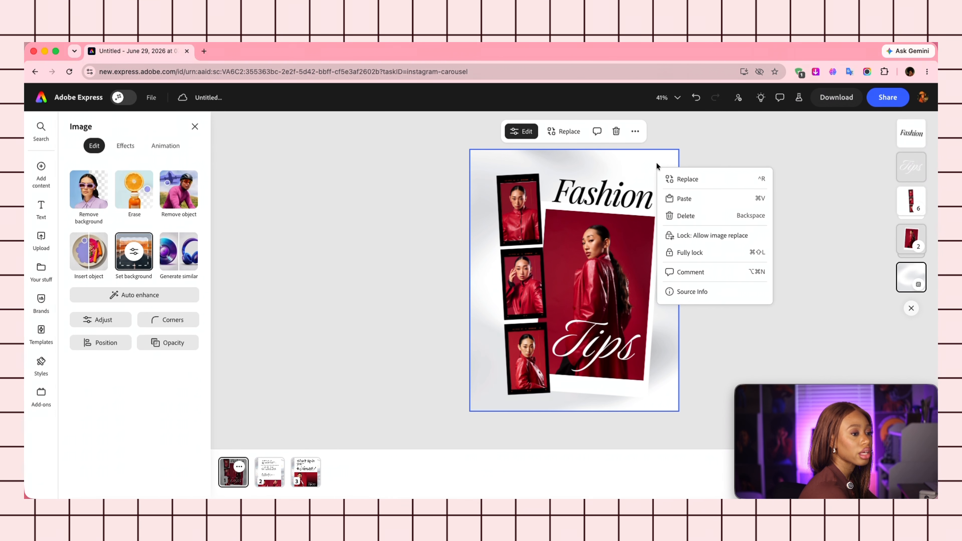
{"action": "left_click", "coordinate": [681, 199]}
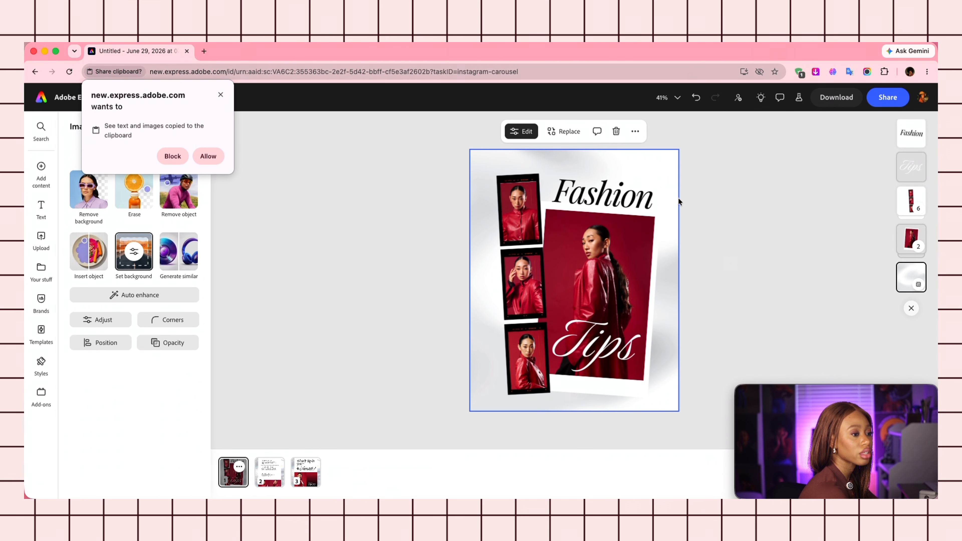
{"action": "left_click", "coordinate": [208, 156]}
{"action": "right_click", "coordinate": [667, 167]}
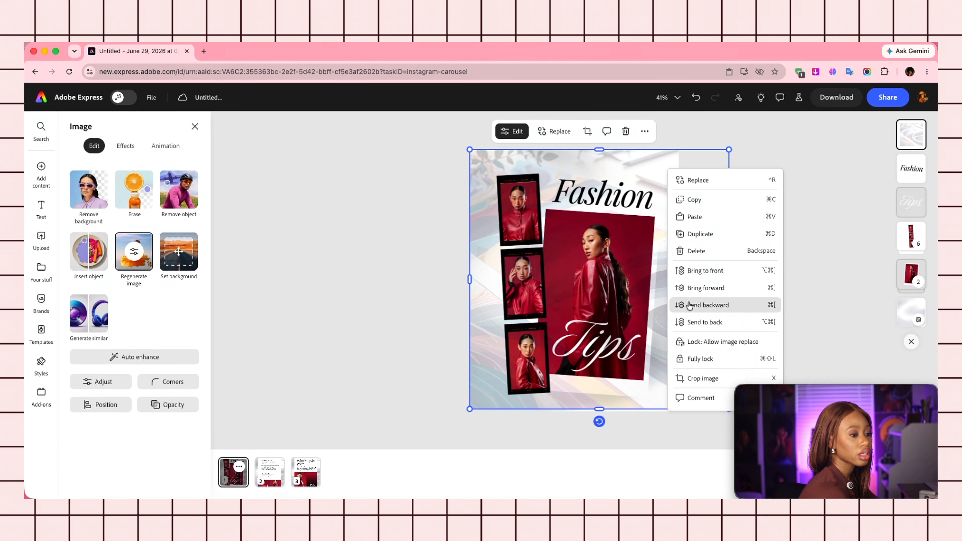
{"action": "left_click", "coordinate": [692, 321]}
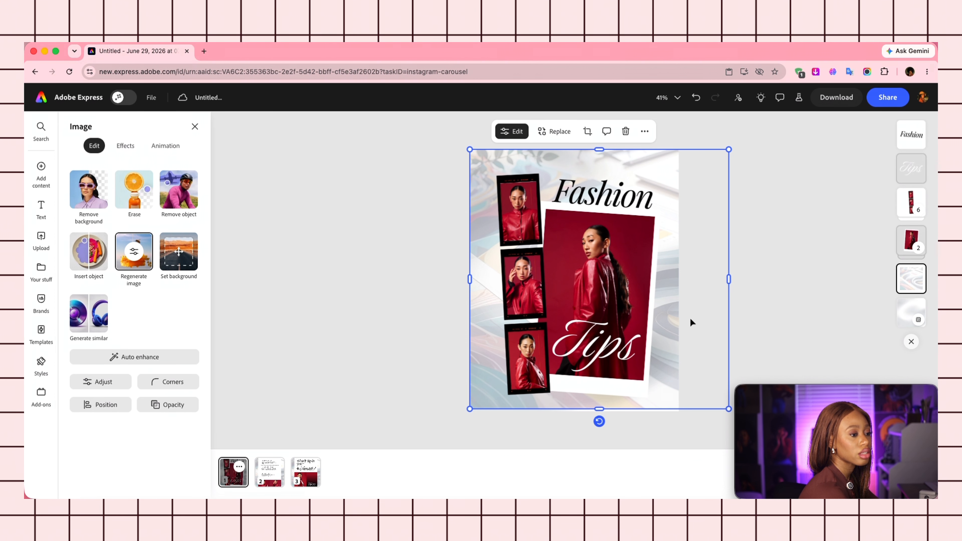
Step: Shift the background image on page 1 down to meet the page's lower edge, and review pages 2 and 3
{"action": "left_click", "coordinate": [761, 223]}
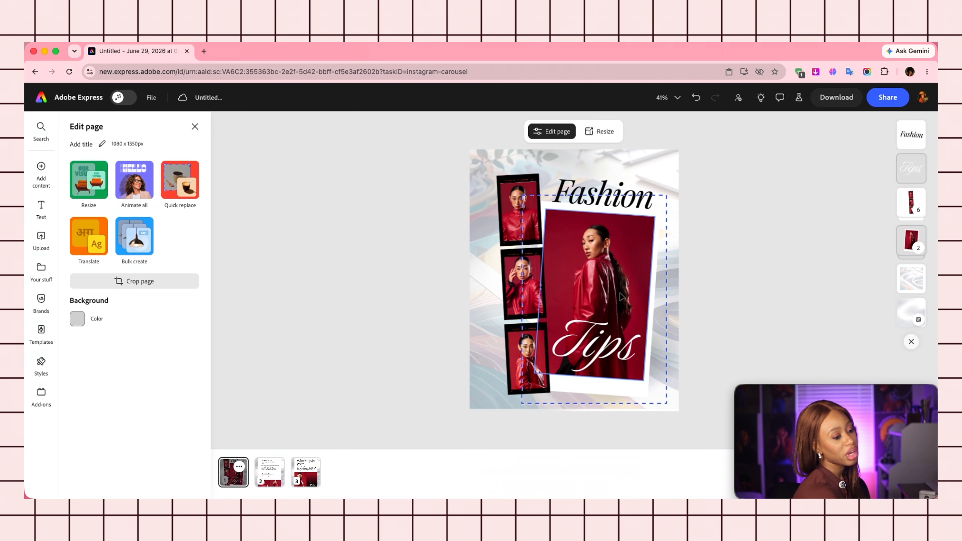
{"action": "left_click", "coordinate": [675, 380]}
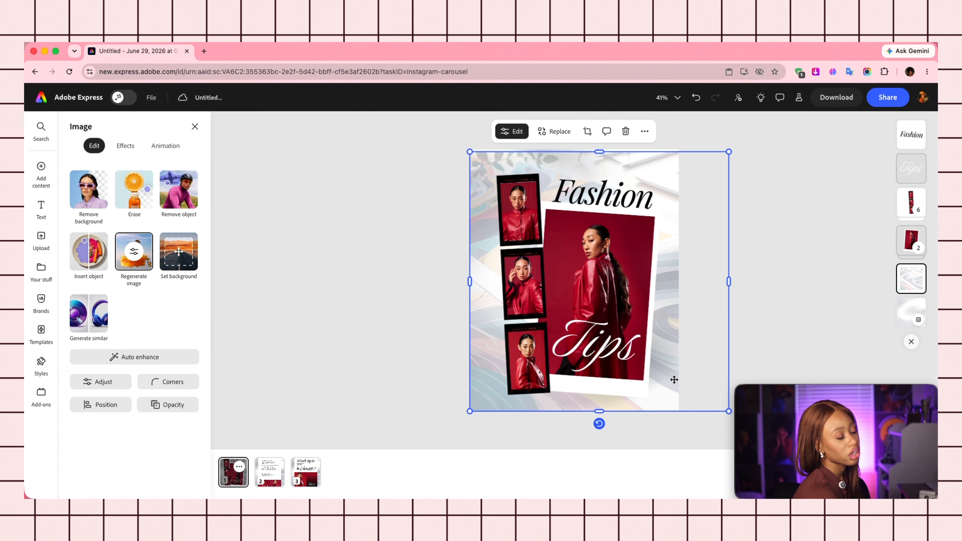
{"action": "left_click", "coordinate": [269, 473]}
{"action": "left_click", "coordinate": [307, 473]}
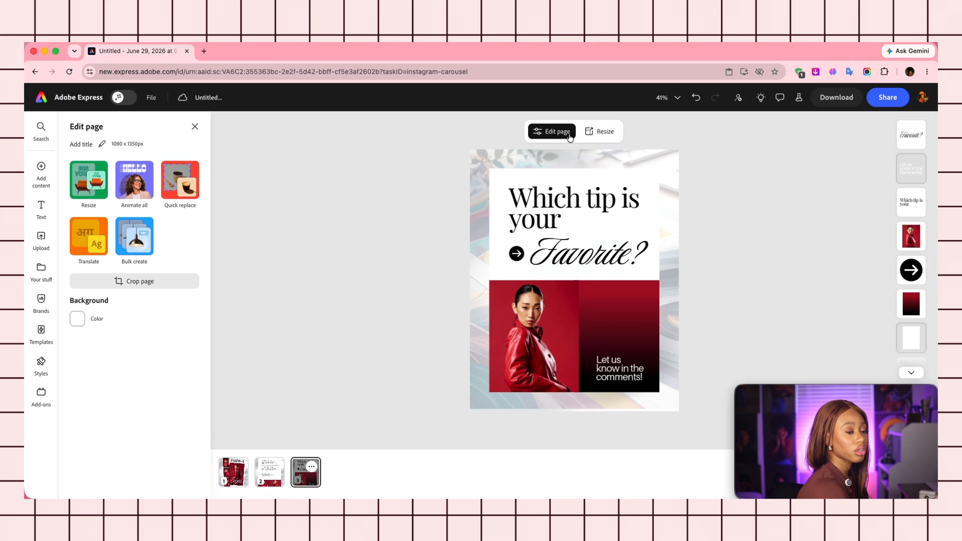
Step: Open the download options for the selected page and choose PNG (Best for images) as the file format
{"action": "left_click", "coordinate": [835, 99]}
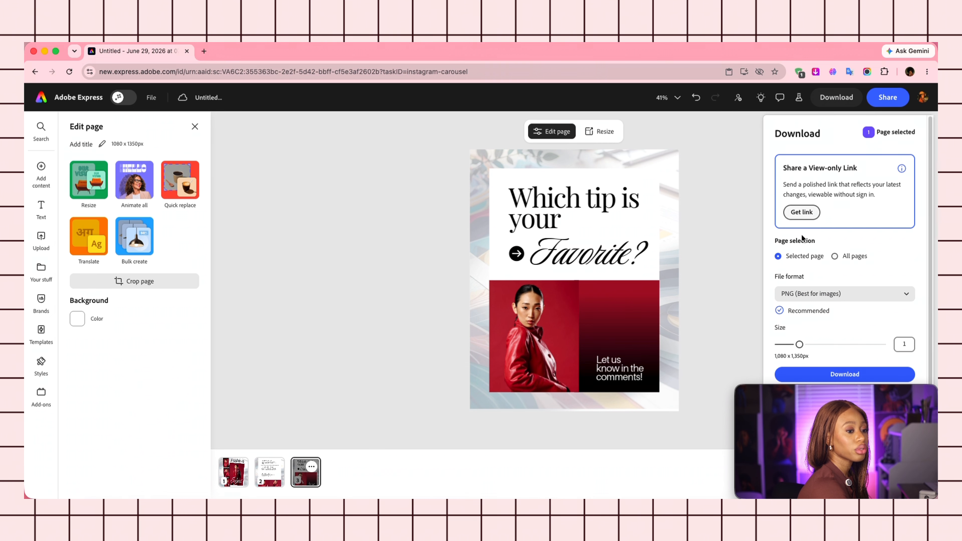
{"action": "left_click", "coordinate": [829, 294]}
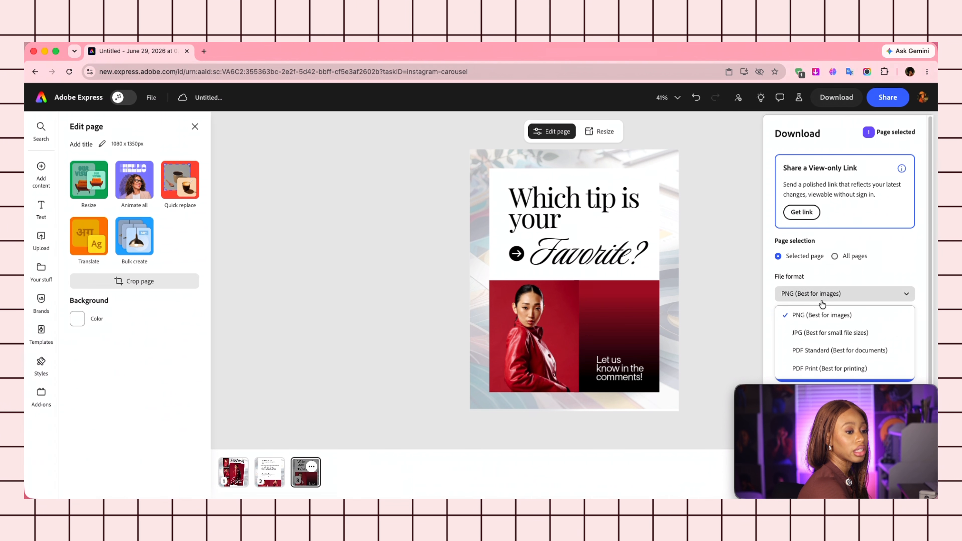
{"action": "left_click", "coordinate": [823, 333]}
{"action": "left_click", "coordinate": [823, 294]}
{"action": "left_click", "coordinate": [822, 316]}
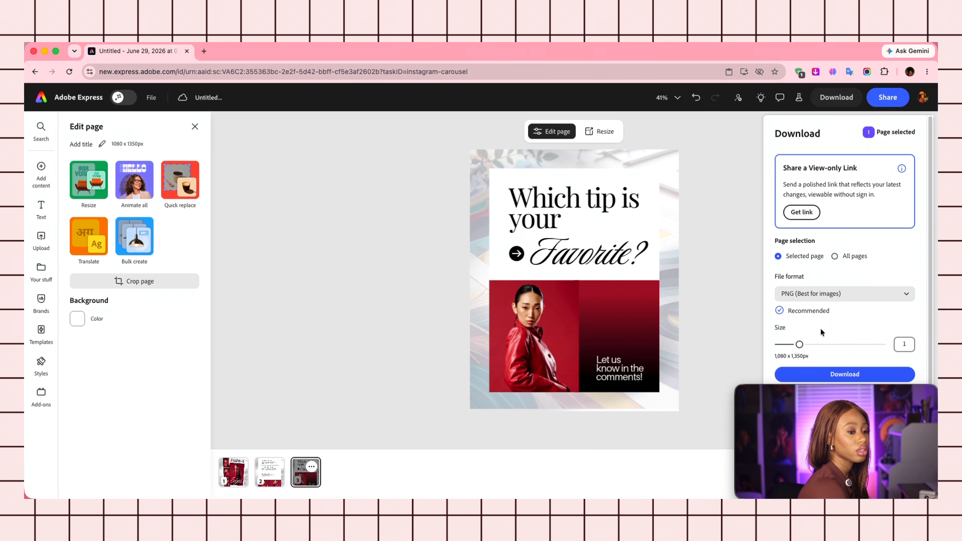